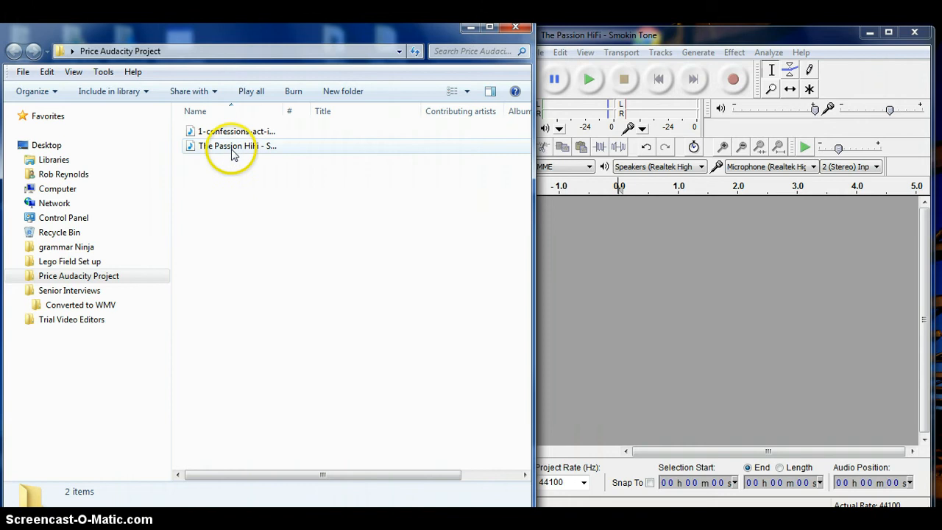
- Import The Passion HiFi - Smokin Tone and 1-confessions-act-i-opener as separate tracks, and maximize the Audacity window
{"action": "left_click_drag", "start_coordinate": [228, 151], "coordinate": [621, 296]}
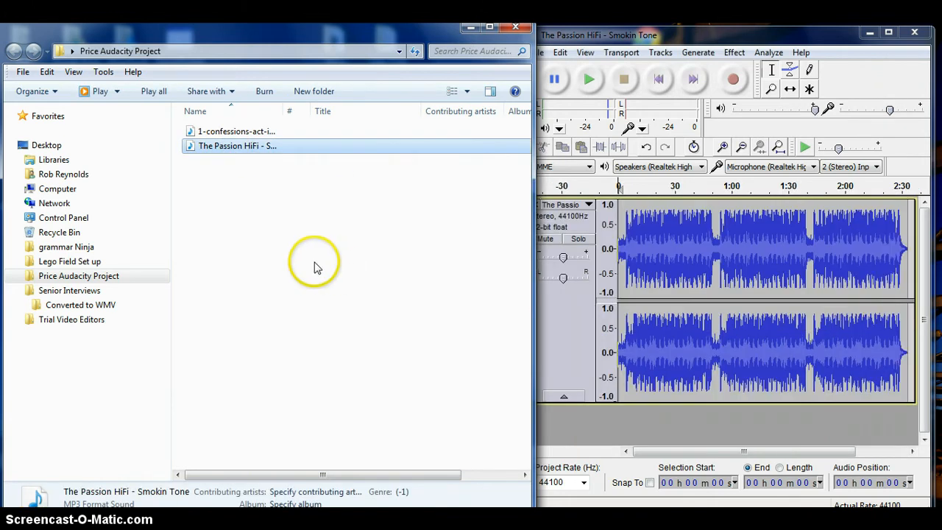
{"action": "left_click_drag", "start_coordinate": [228, 137], "coordinate": [610, 410]}
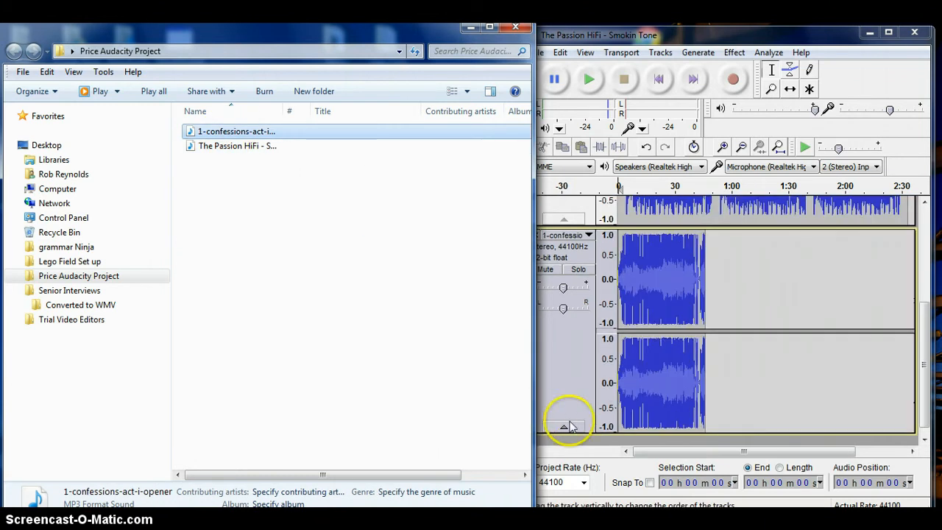
{"action": "left_click", "coordinate": [471, 28]}
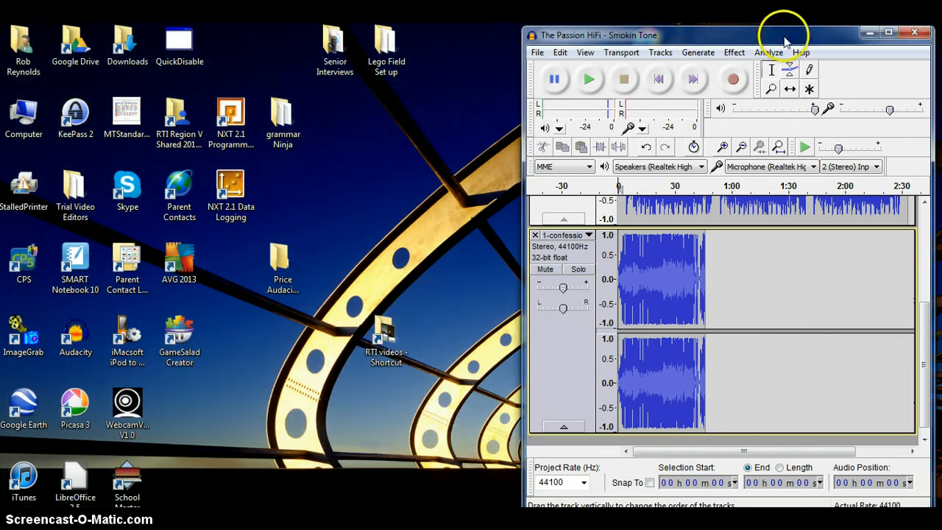
{"action": "double_click", "coordinate": [793, 33]}
- Play both overlapping tracks together from the beginning for a few seconds, and stop playback
{"action": "scroll", "coordinate": [473, 288], "scroll_direction": "up", "scroll_amount": 3}
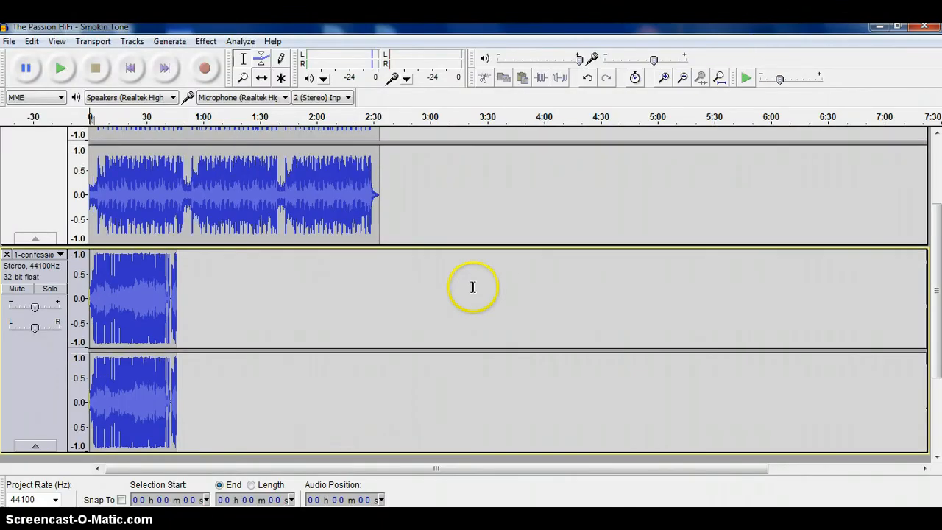
{"action": "scroll", "coordinate": [355, 275], "scroll_direction": "up", "scroll_amount": 2}
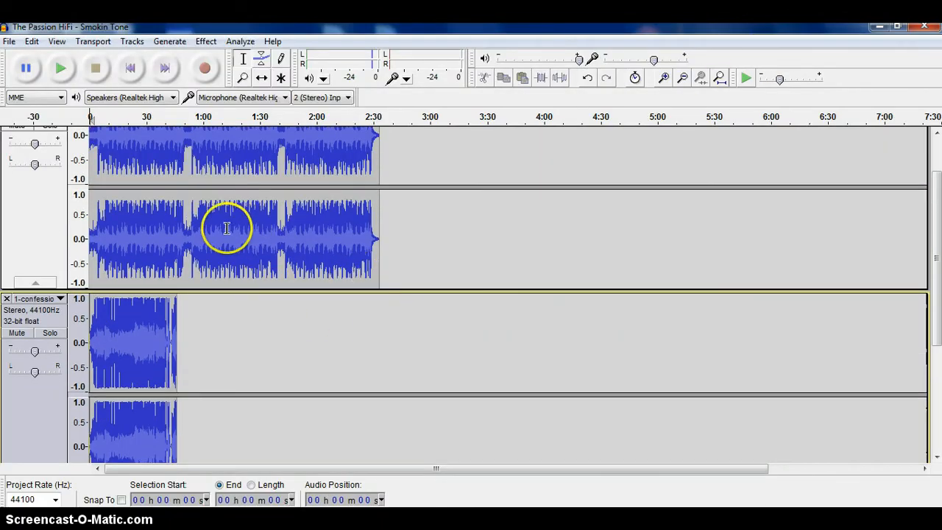
{"action": "left_click", "coordinate": [62, 69]}
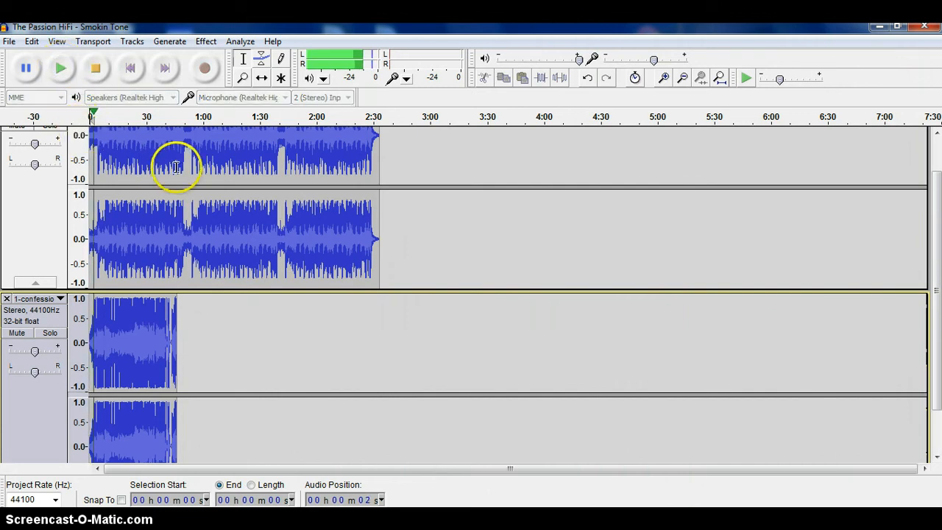
{"action": "left_click", "coordinate": [95, 71]}
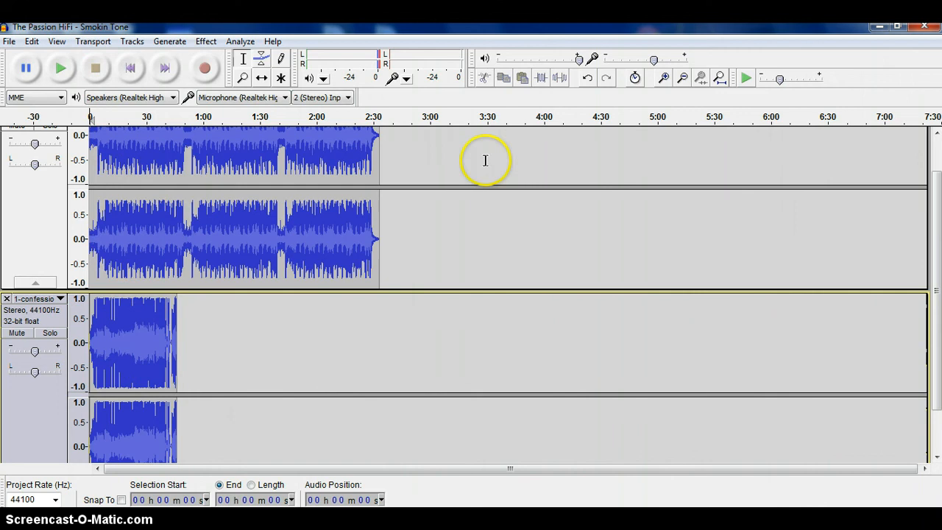
- Time-shift the Smokin Tone clip to start at about 49 seconds, after the confessions clip, and briefly play the project from the start
{"action": "scroll", "coordinate": [229, 194], "scroll_direction": "up", "scroll_amount": 2}
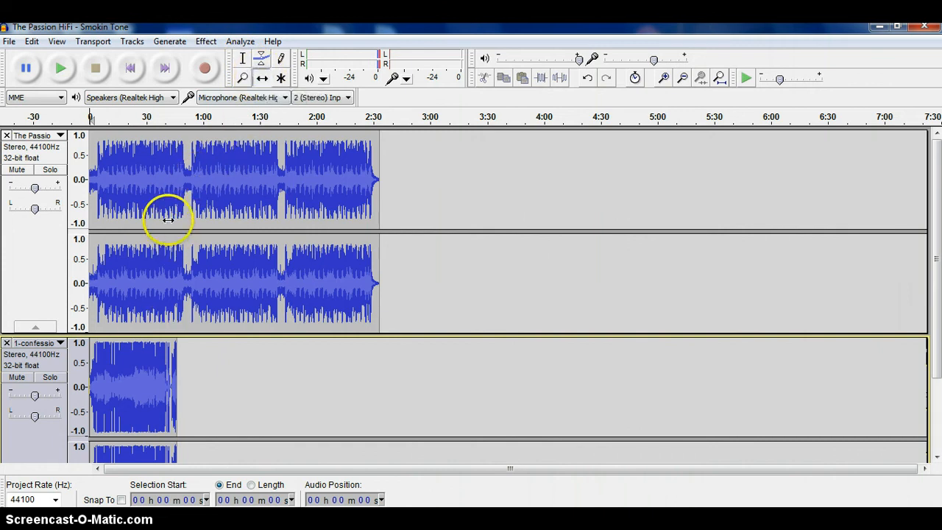
{"action": "left_click_drag", "start_coordinate": [159, 190], "coordinate": [256, 195]}
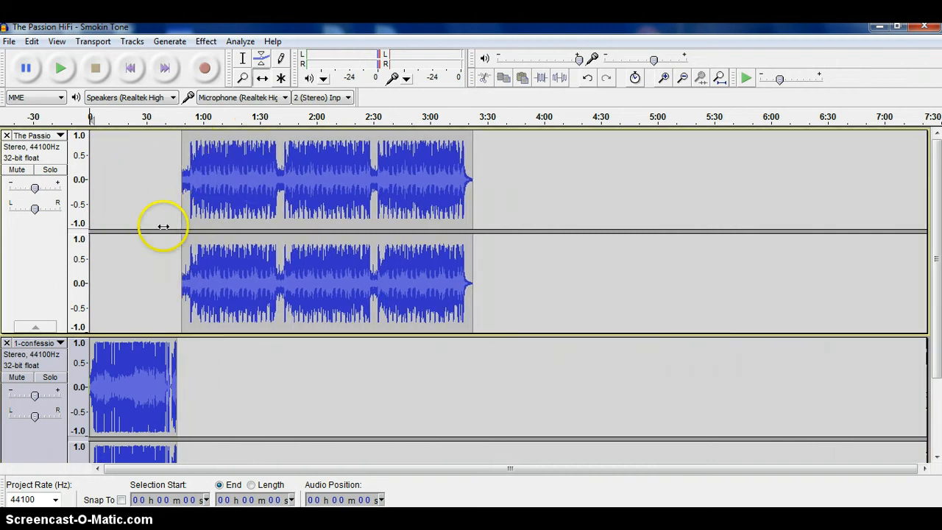
{"action": "left_click", "coordinate": [61, 70]}
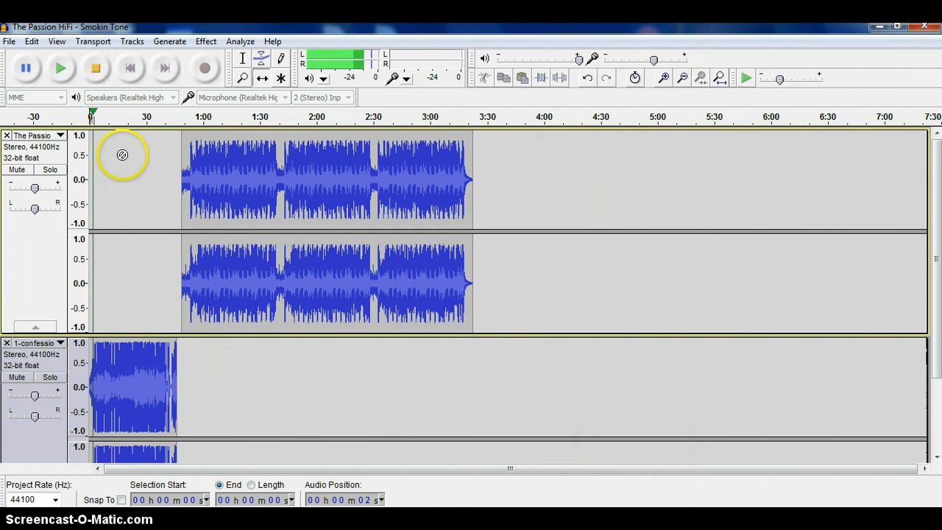
{"action": "left_click", "coordinate": [95, 69]}
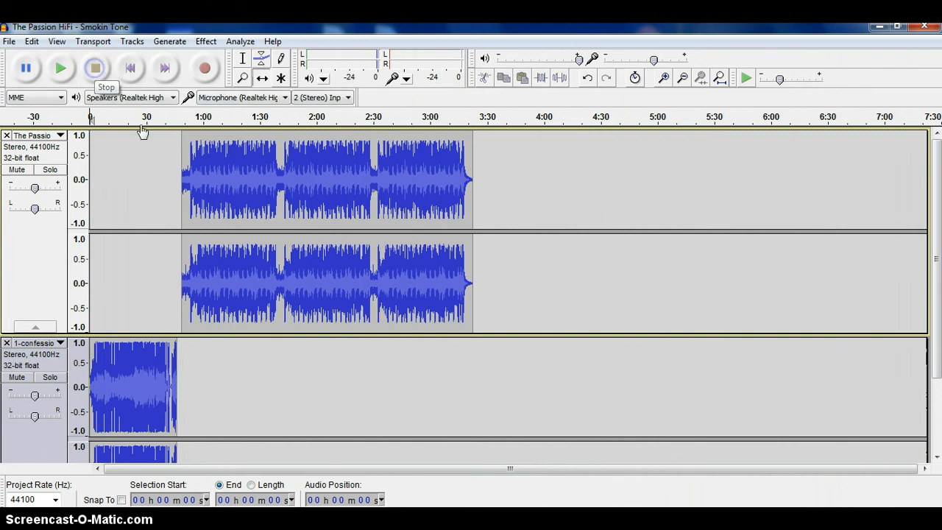
- Play the transition between the confessions clip and the Smokin Tone clip from 44 seconds, and stop playback
{"action": "left_click", "coordinate": [243, 58]}
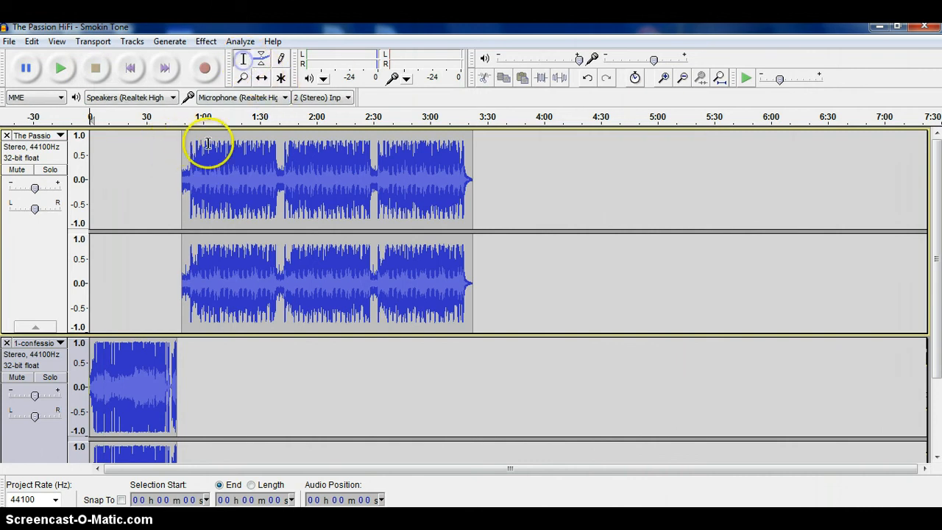
{"action": "left_click", "coordinate": [172, 134]}
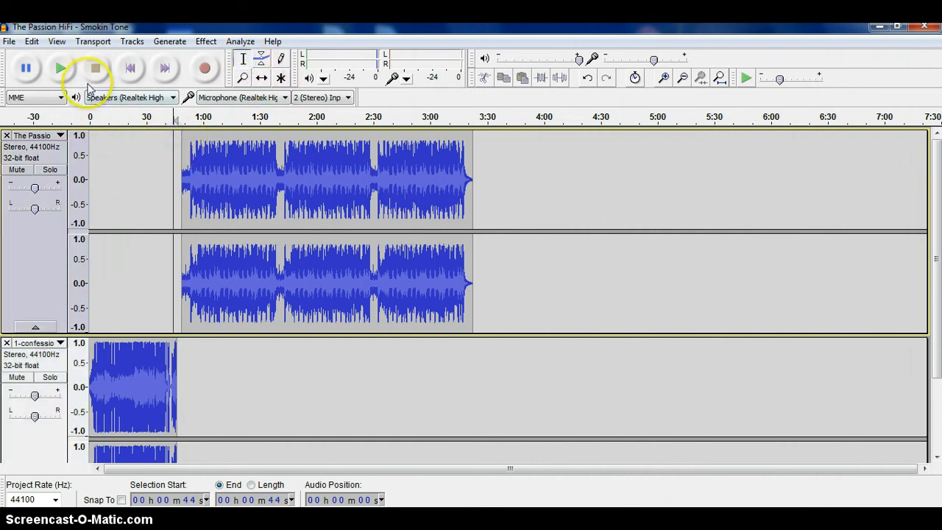
{"action": "left_click", "coordinate": [60, 69]}
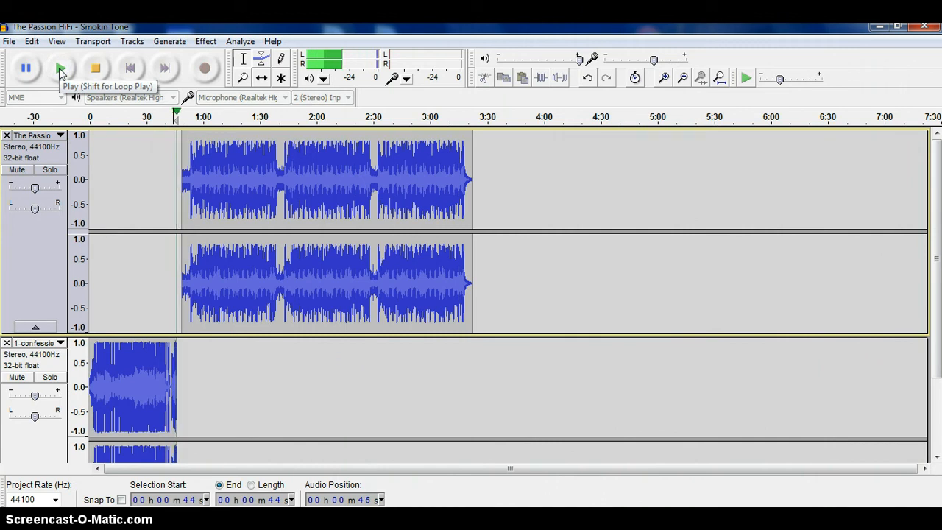
{"action": "left_click", "coordinate": [85, 73]}
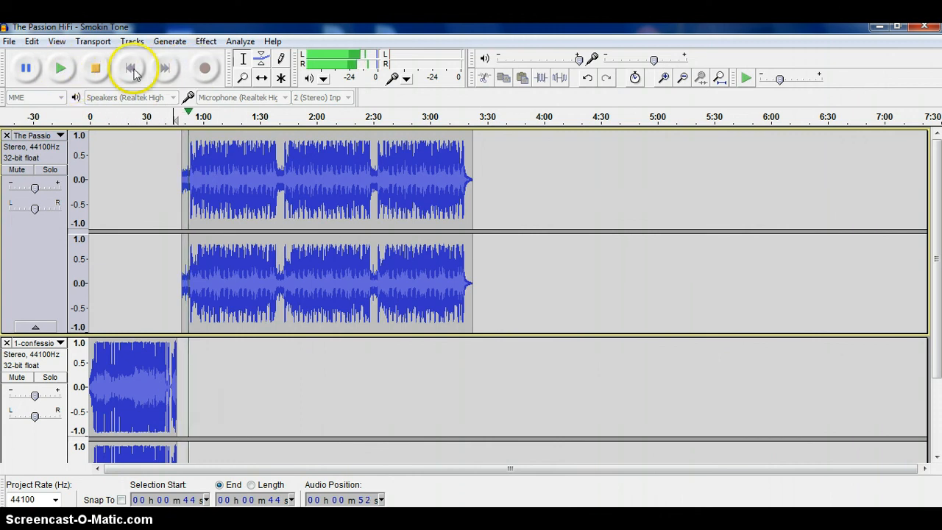
{"action": "left_click", "coordinate": [95, 68]}
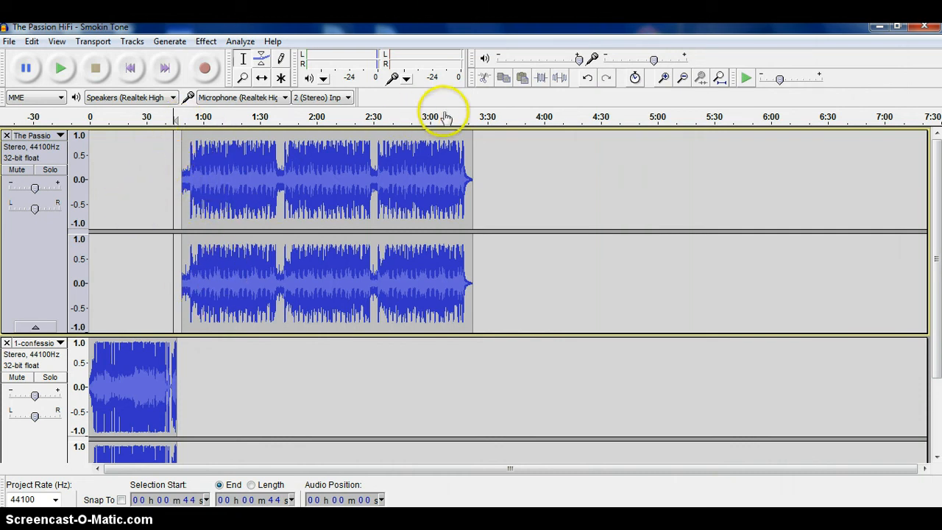
- Zoom in on the waveforms and listen to the confessions clip from the 1-second mark to find a cut point
{"action": "left_click", "coordinate": [664, 78]}
{"action": "left_click", "coordinate": [664, 77]}
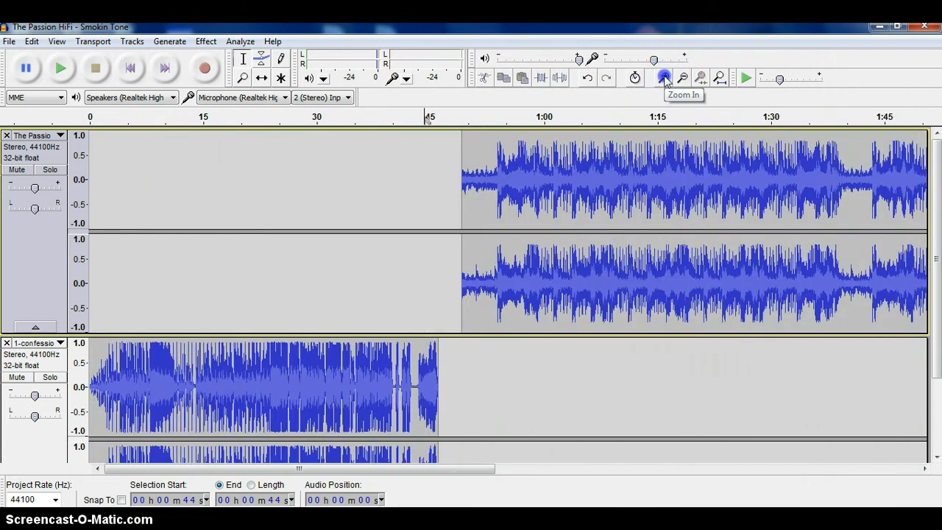
{"action": "scroll", "coordinate": [412, 355], "scroll_direction": "down", "scroll_amount": 1}
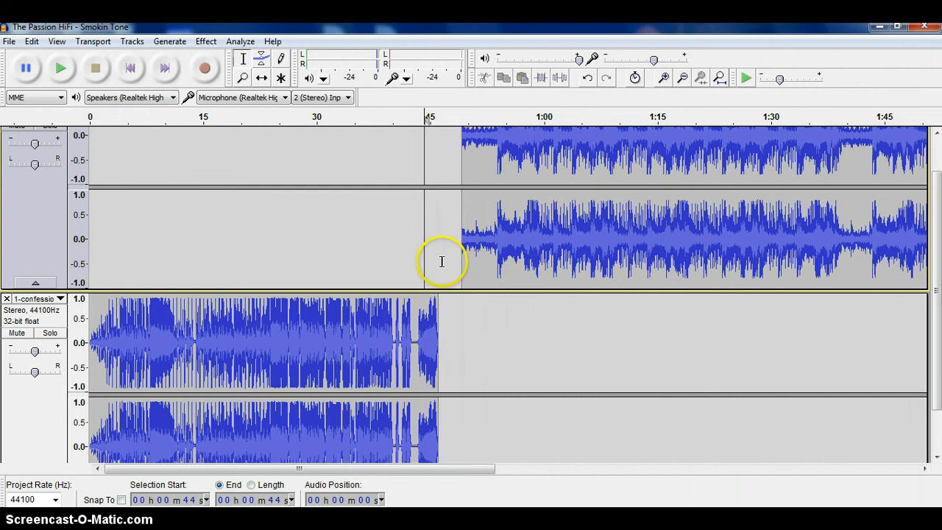
{"action": "scroll", "coordinate": [360, 283], "scroll_direction": "down", "scroll_amount": 1}
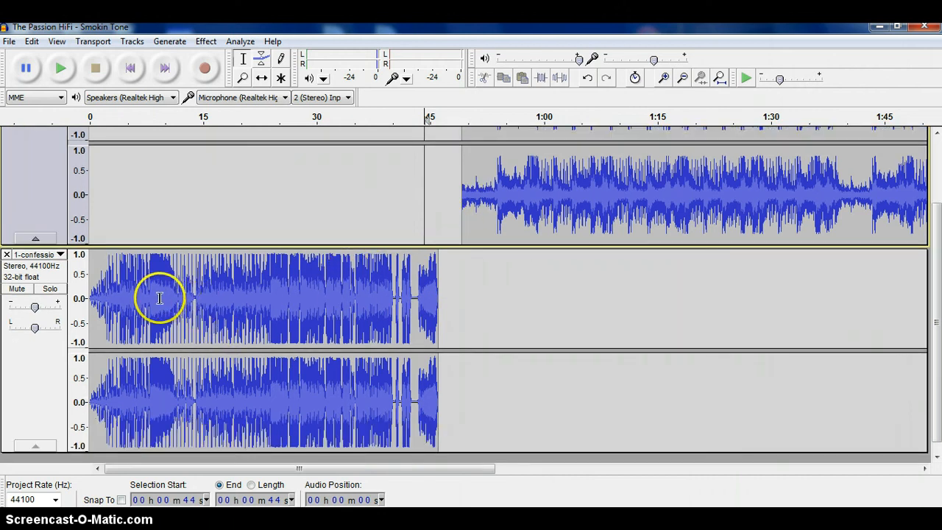
{"action": "left_click", "coordinate": [97, 157]}
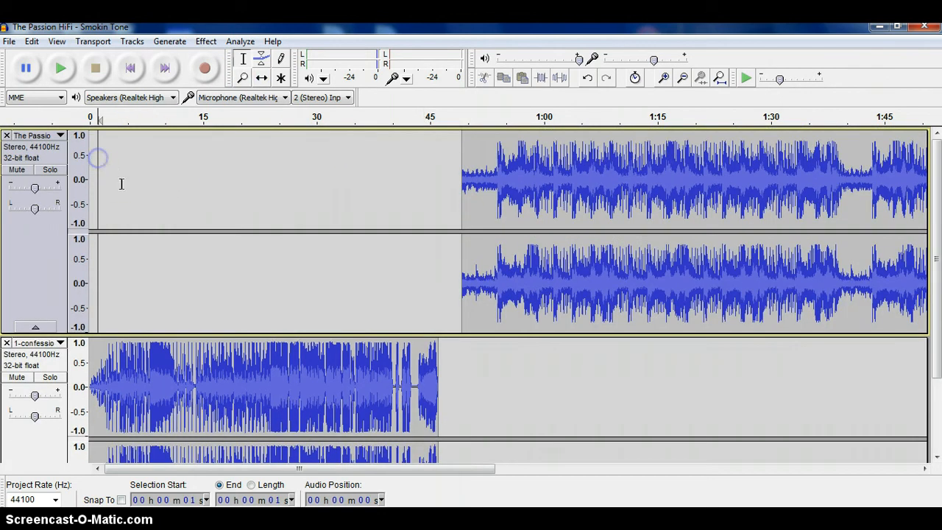
{"action": "left_click", "coordinate": [60, 69]}
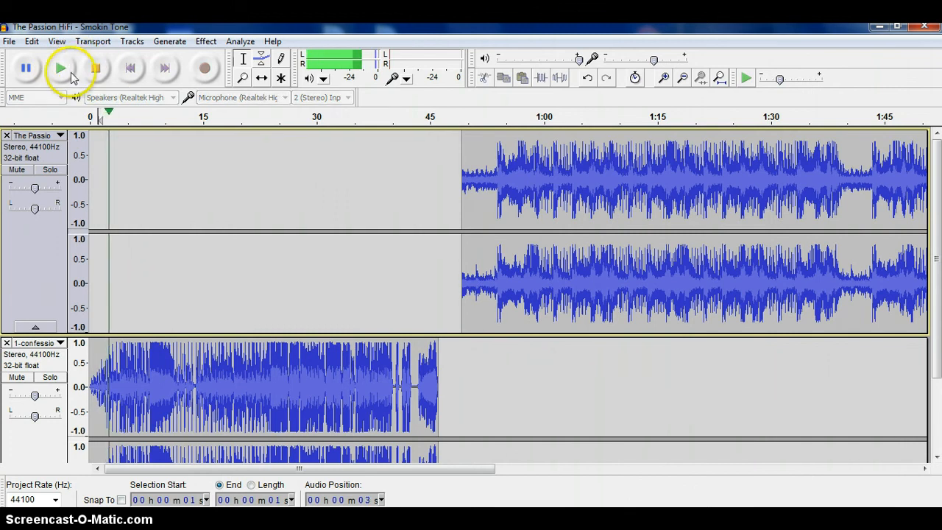
{"action": "left_click", "coordinate": [95, 69]}
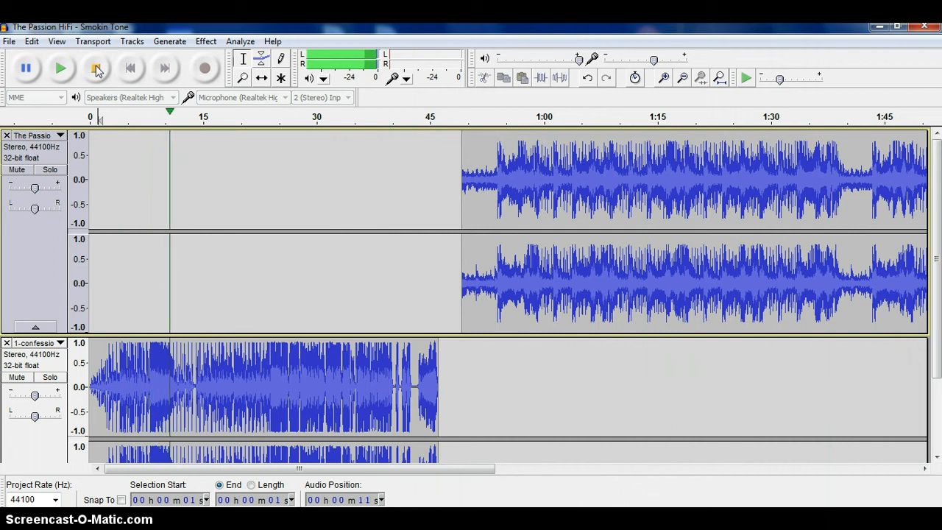
{"action": "left_click", "coordinate": [96, 68]}
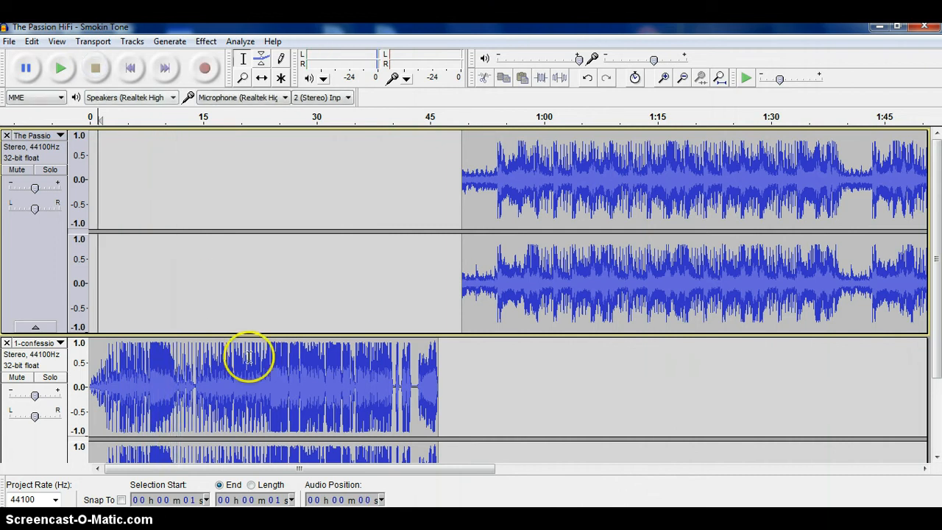
- Delete the confessions clip's audio from 12 seconds to its end at 46 seconds
{"action": "left_click_drag", "start_coordinate": [177, 384], "coordinate": [439, 389]}
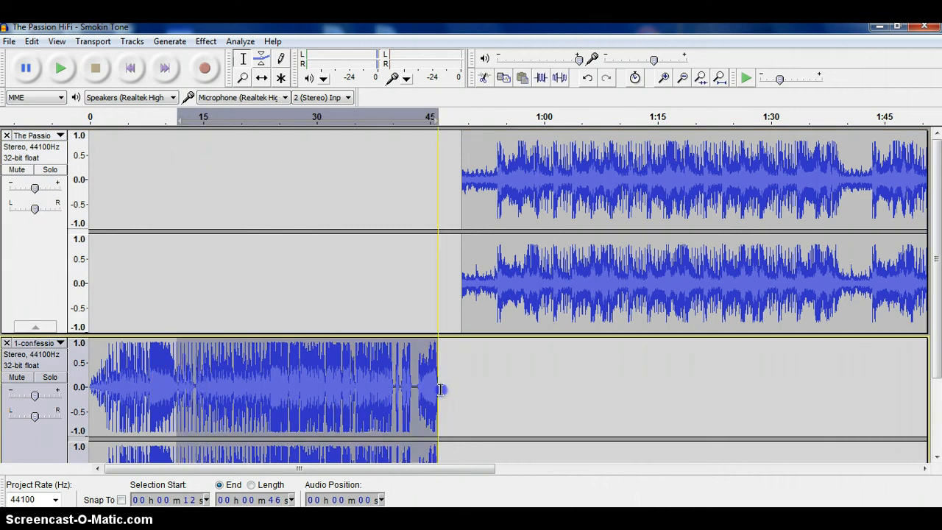
{"action": "scroll", "coordinate": [434, 393], "scroll_direction": "down", "scroll_amount": 2}
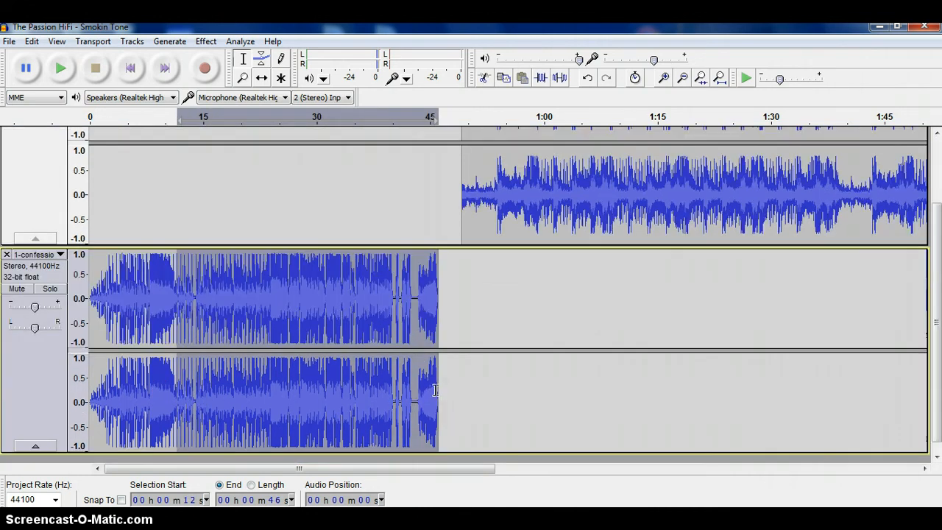
{"action": "key", "text": "Delete"}
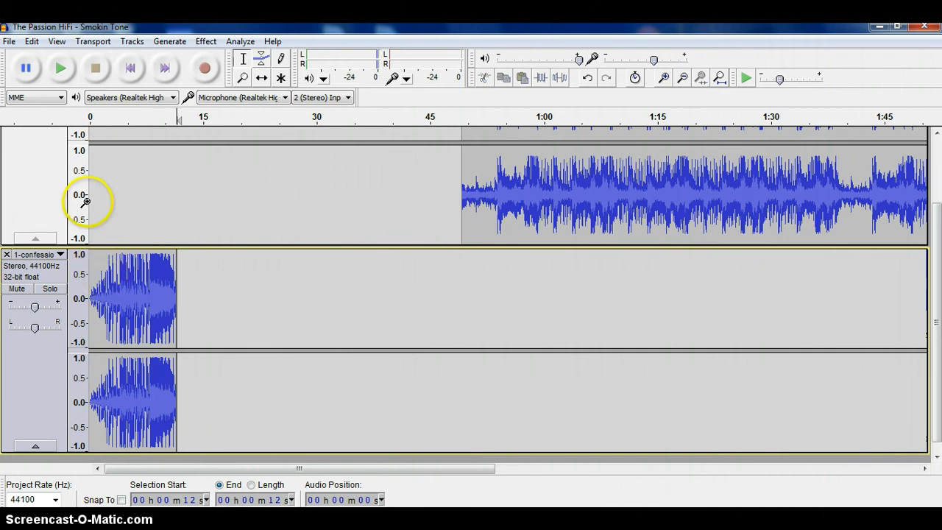
- Play the shortened confessions clip from the very beginning, and stop playback
{"action": "left_click", "coordinate": [131, 69]}
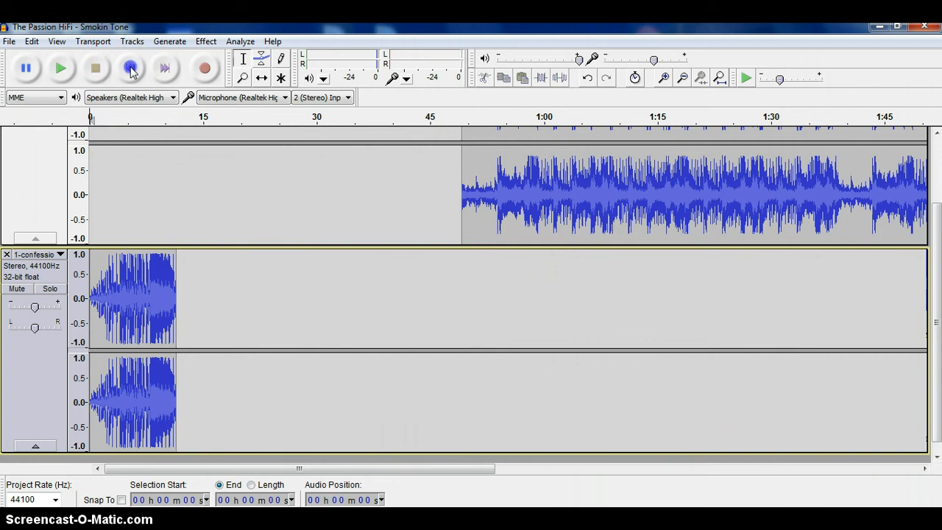
{"action": "left_click", "coordinate": [62, 69]}
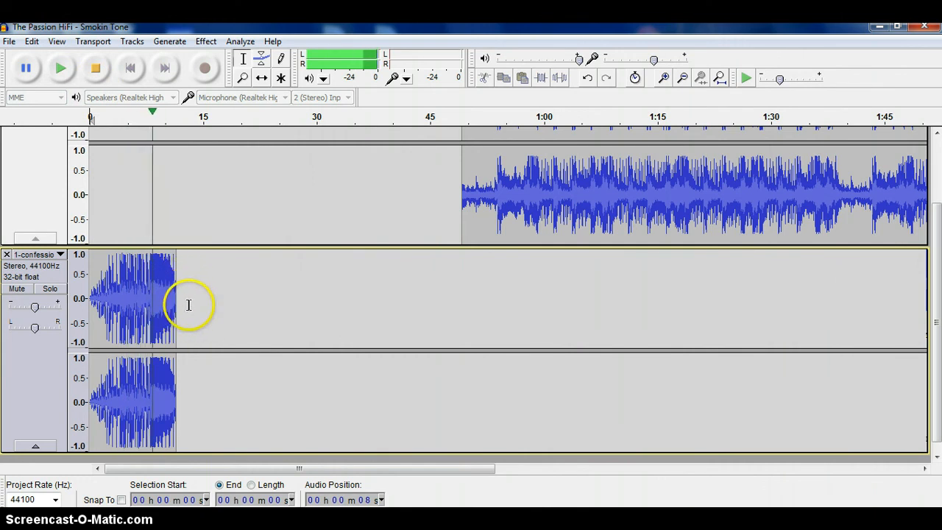
{"action": "left_click", "coordinate": [102, 70]}
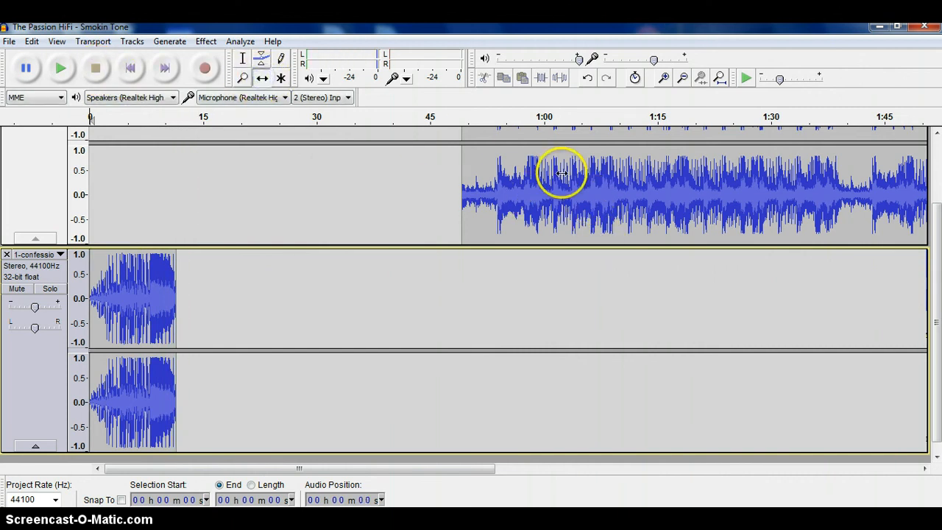
- Time-shift the Smokin Tone clip to start at about 16 seconds and listen to its opening from just before the clip
{"action": "scroll", "coordinate": [562, 172], "scroll_direction": "up", "scroll_amount": 3}
{"action": "left_click_drag", "start_coordinate": [555, 283], "coordinate": [343, 295]}
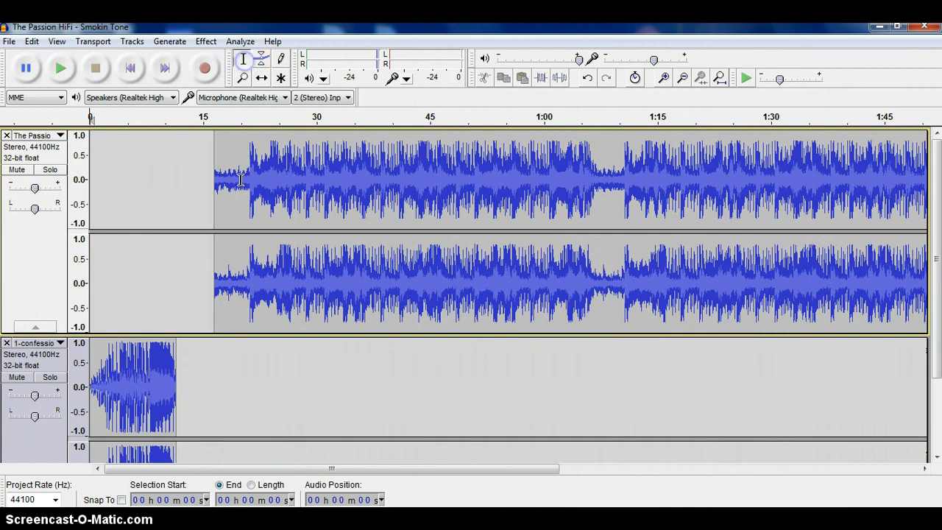
{"action": "left_click", "coordinate": [197, 180]}
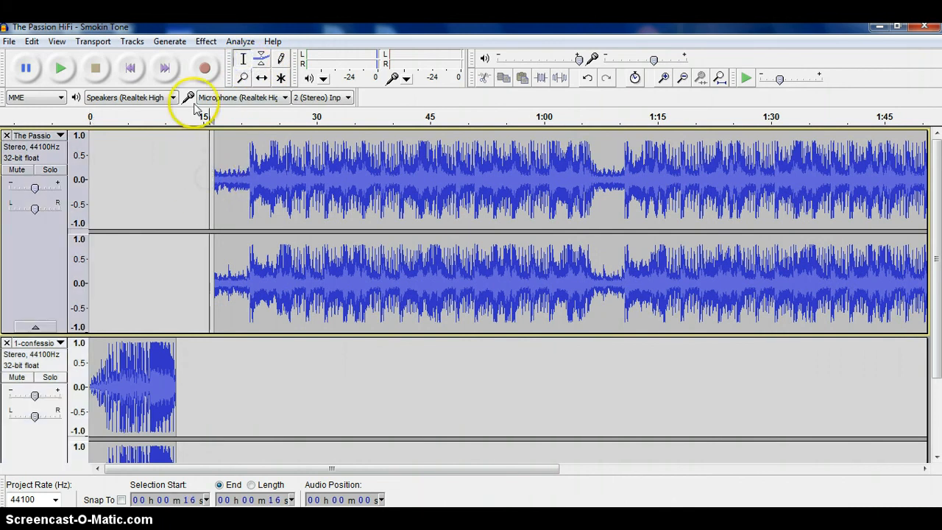
{"action": "left_click", "coordinate": [61, 68]}
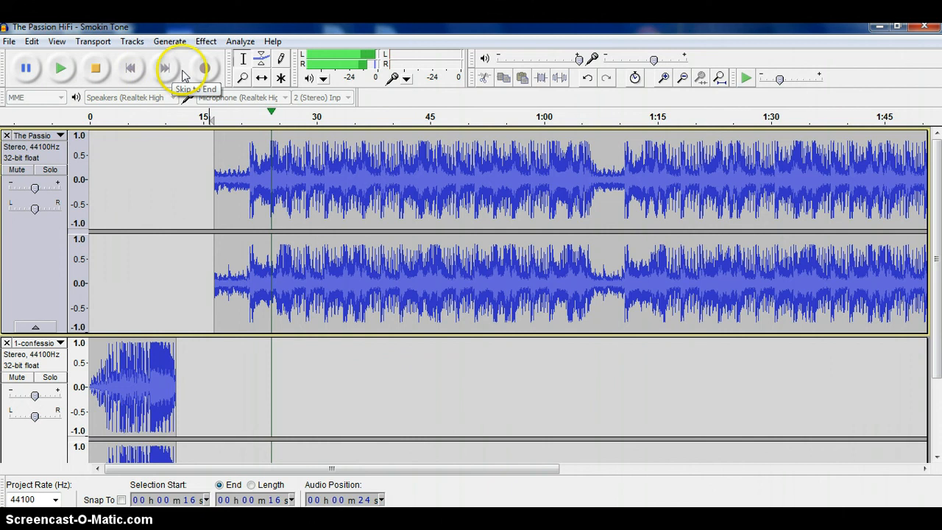
{"action": "left_click", "coordinate": [97, 68]}
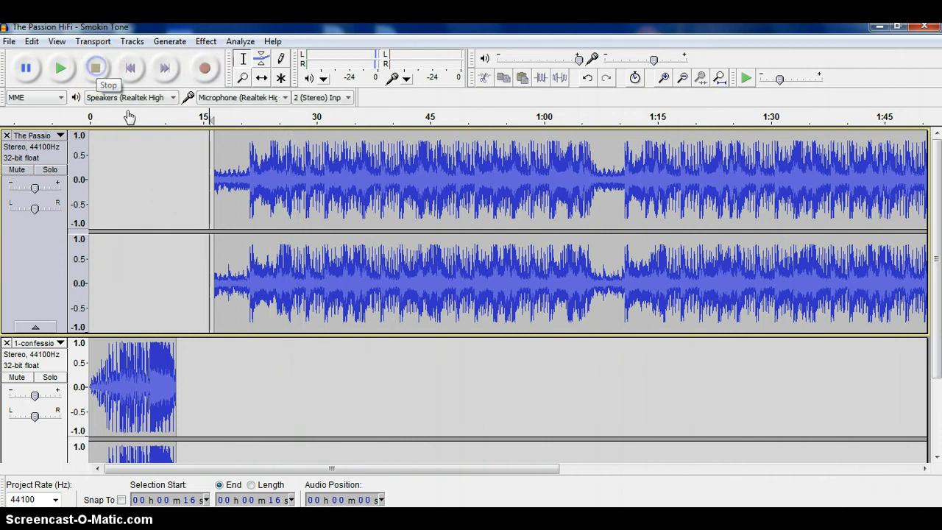
- Delete the quiet intro of the Smokin Tone clip, from 17 to 21 seconds
{"action": "mouse_move", "coordinate": [246, 181]}
{"action": "left_mouse_down"}
{"action": "mouse_move", "coordinate": [199, 185]}
{"action": "mouse_move", "coordinate": [214, 190]}
{"action": "left_mouse_up"}
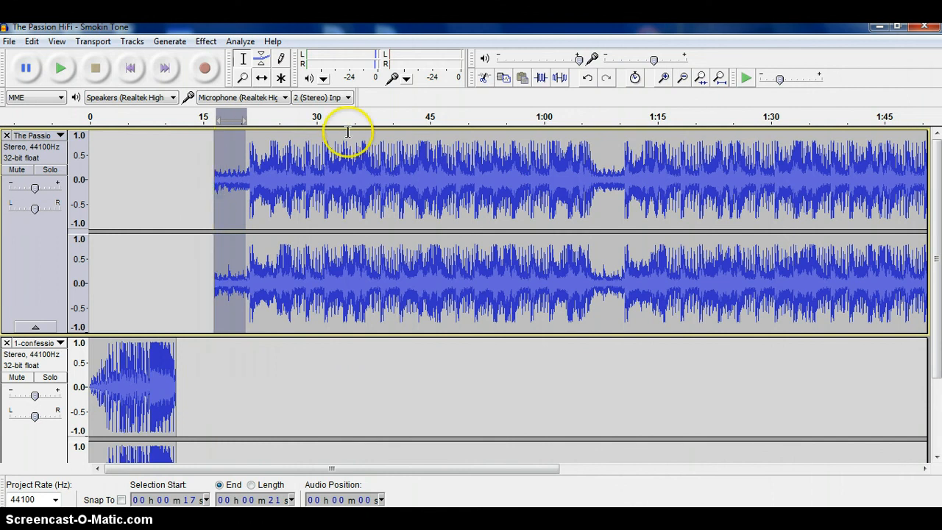
{"action": "key", "text": "Delete"}
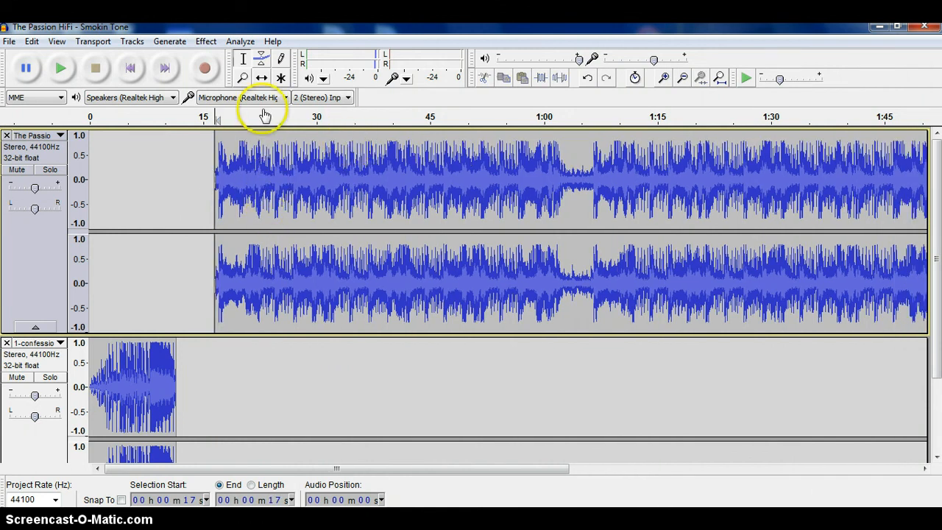
- Time-shift the Smokin Tone clip to start at about 10 seconds and apply Fade In to its opening, from 10 to 13 seconds
{"action": "left_click", "coordinate": [262, 77]}
{"action": "left_click_drag", "start_coordinate": [301, 181], "coordinate": [251, 192]}
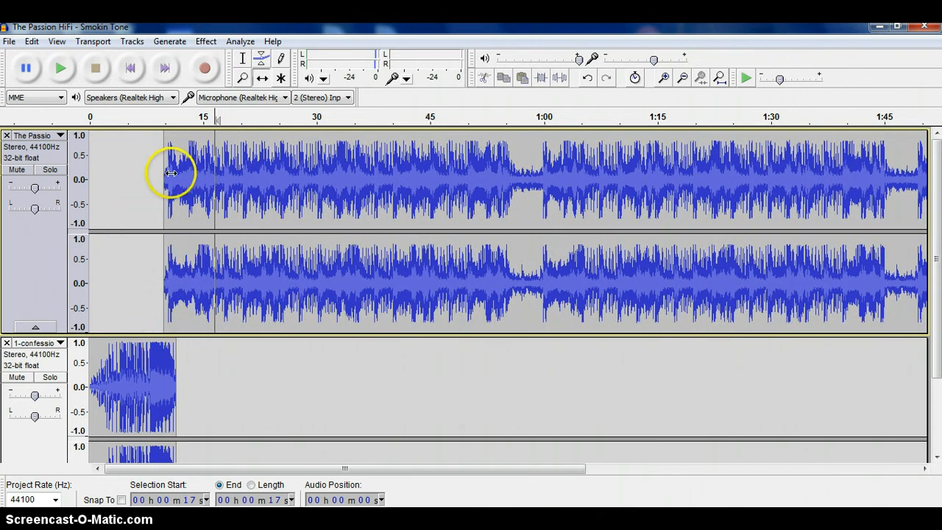
{"action": "left_click", "coordinate": [245, 60]}
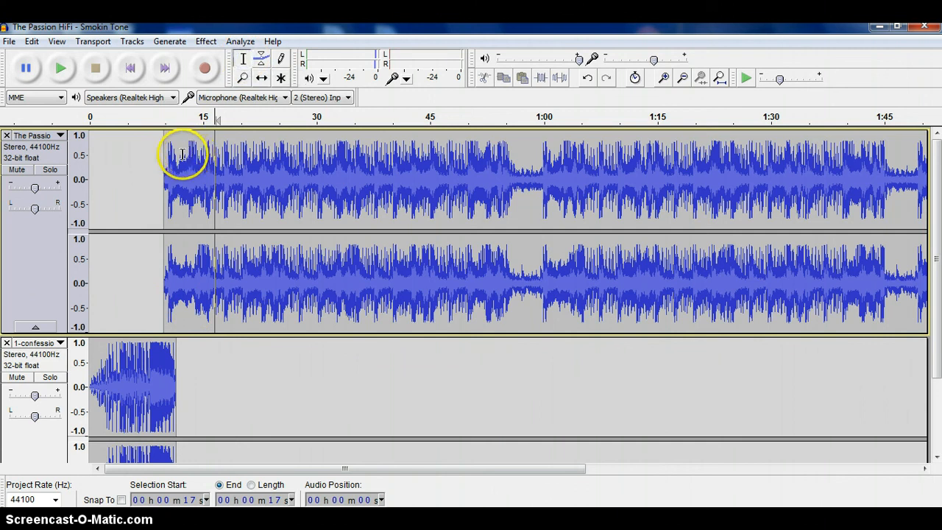
{"action": "left_click_drag", "start_coordinate": [184, 155], "coordinate": [165, 159]}
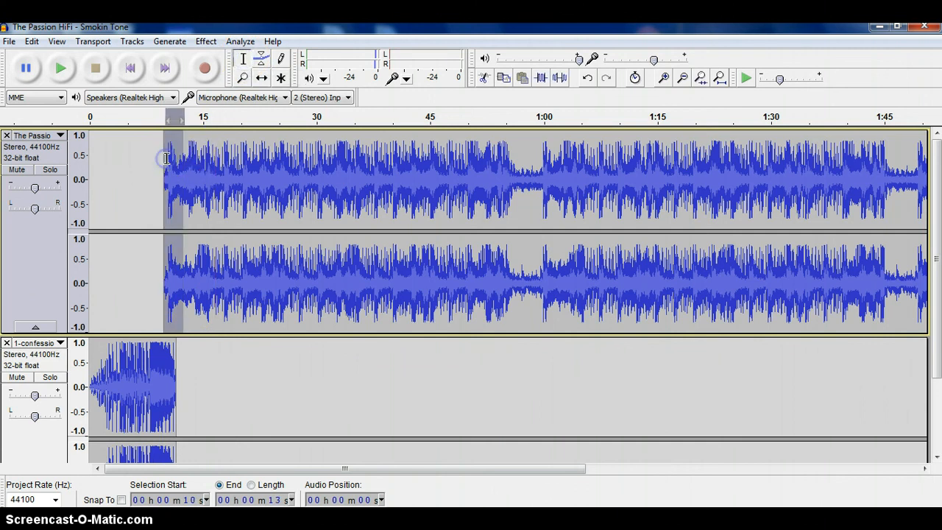
{"action": "left_click", "coordinate": [206, 43]}
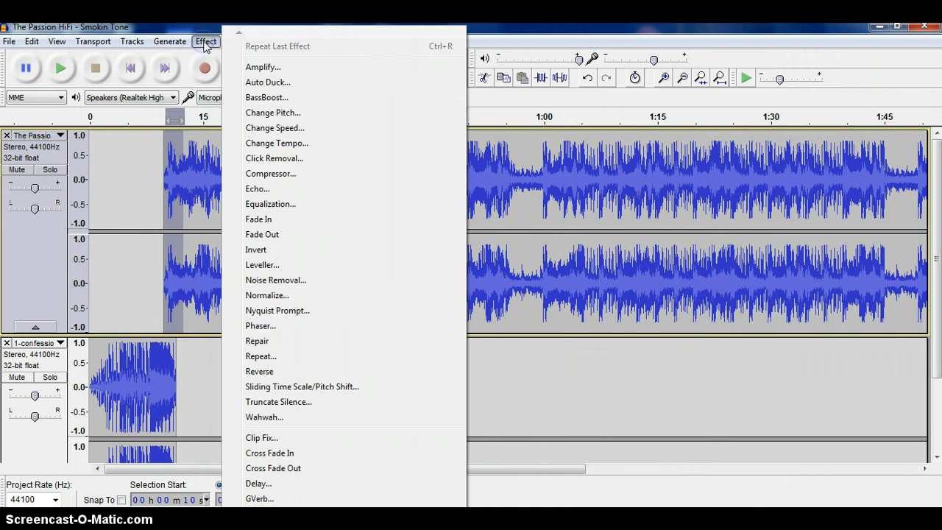
{"action": "left_click", "coordinate": [259, 220]}
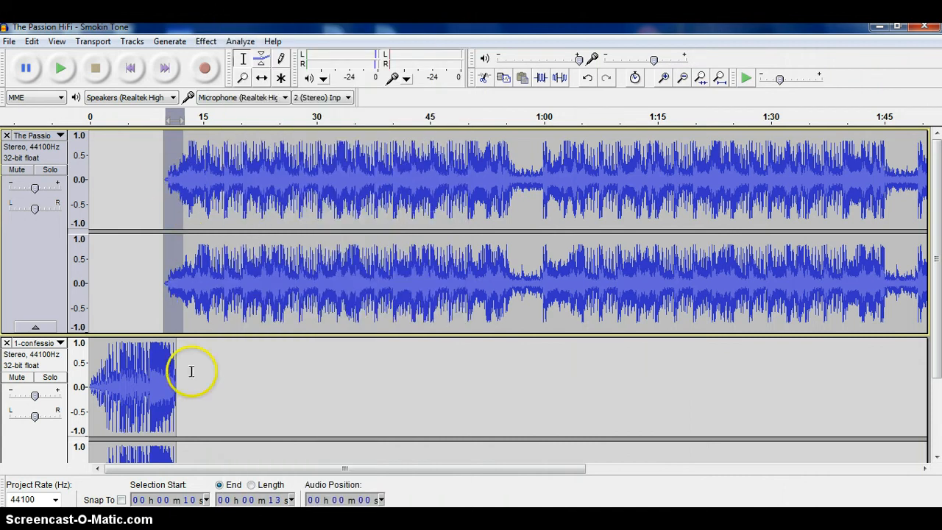
- Apply Fade Out to the tail of the confessions clip, from 11 to 12 seconds
{"action": "left_click", "coordinate": [169, 374]}
{"action": "left_click_drag", "start_coordinate": [171, 374], "coordinate": [179, 374]}
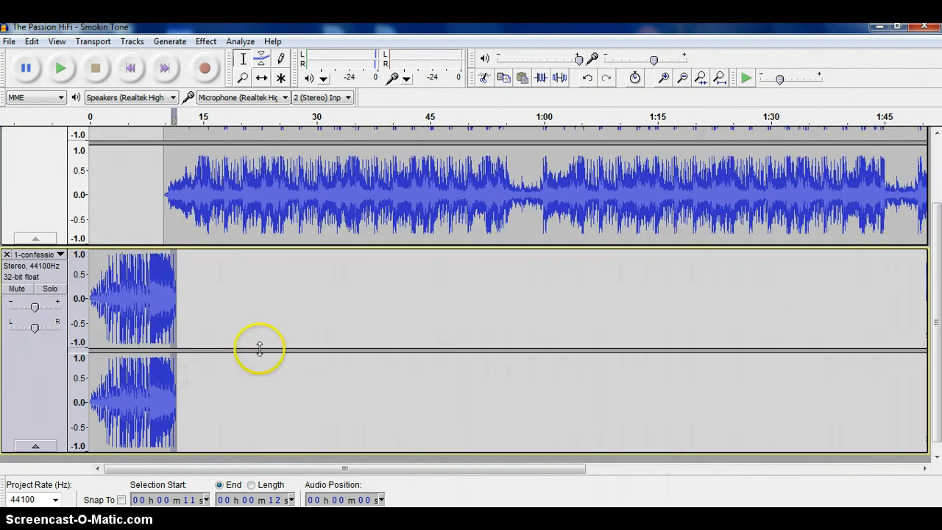
{"action": "left_click", "coordinate": [206, 42]}
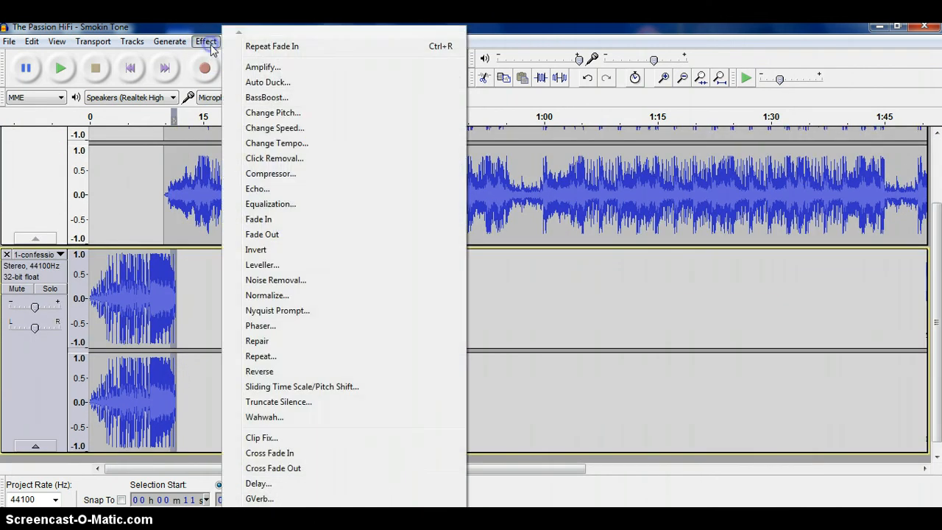
{"action": "left_click", "coordinate": [272, 235]}
{"action": "left_click", "coordinate": [223, 327]}
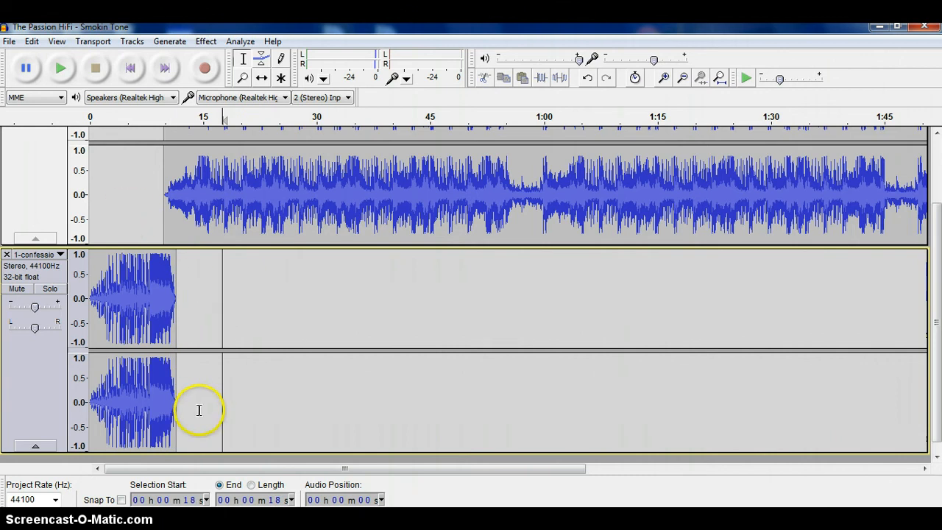
- Play the mix twice from the very beginning through the overlap of the two clips, stopping playback each time
{"action": "left_click", "coordinate": [126, 69]}
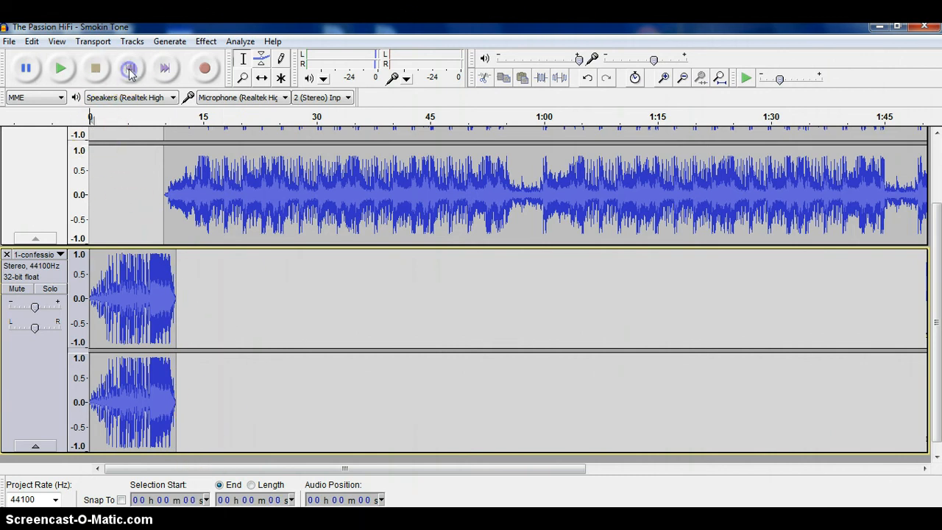
{"action": "left_click", "coordinate": [60, 67]}
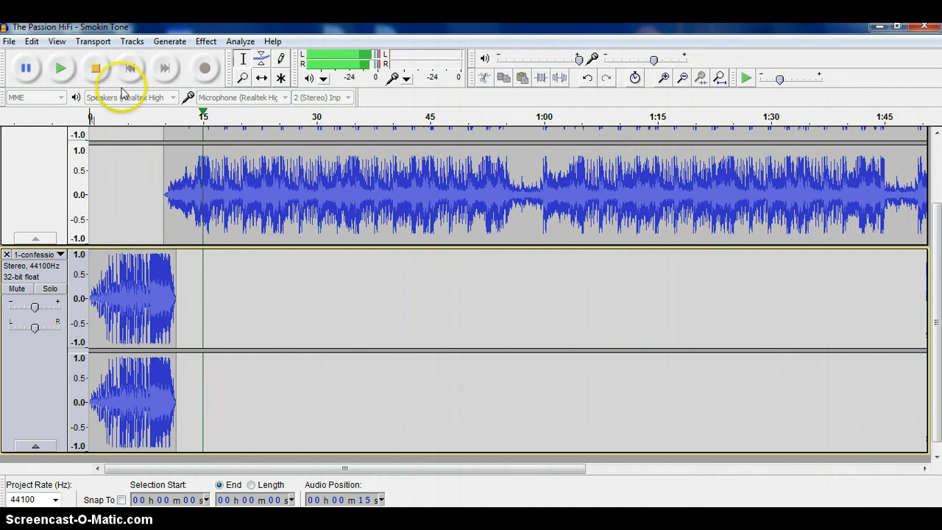
{"action": "left_click", "coordinate": [95, 68]}
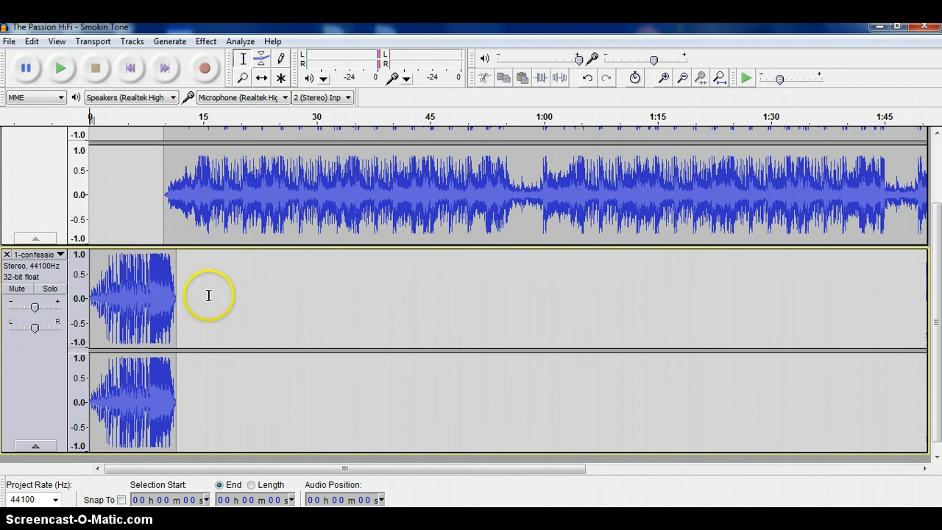
{"action": "scroll", "coordinate": [261, 347], "scroll_direction": "down", "scroll_amount": 1}
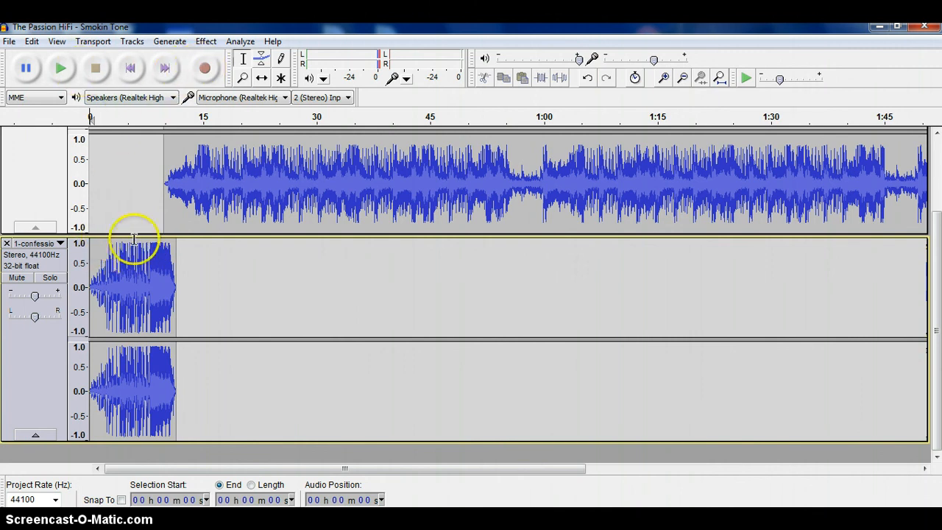
{"action": "left_click", "coordinate": [60, 68]}
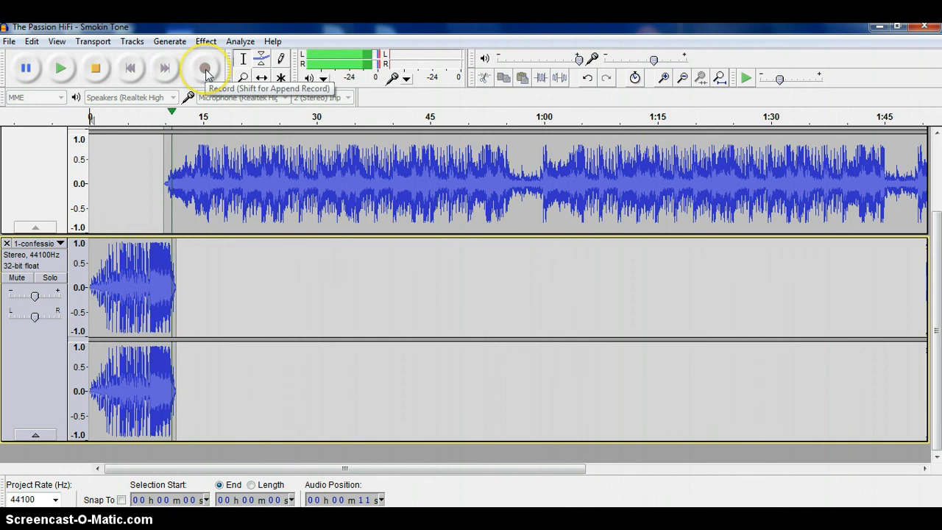
{"action": "left_click", "coordinate": [95, 69]}
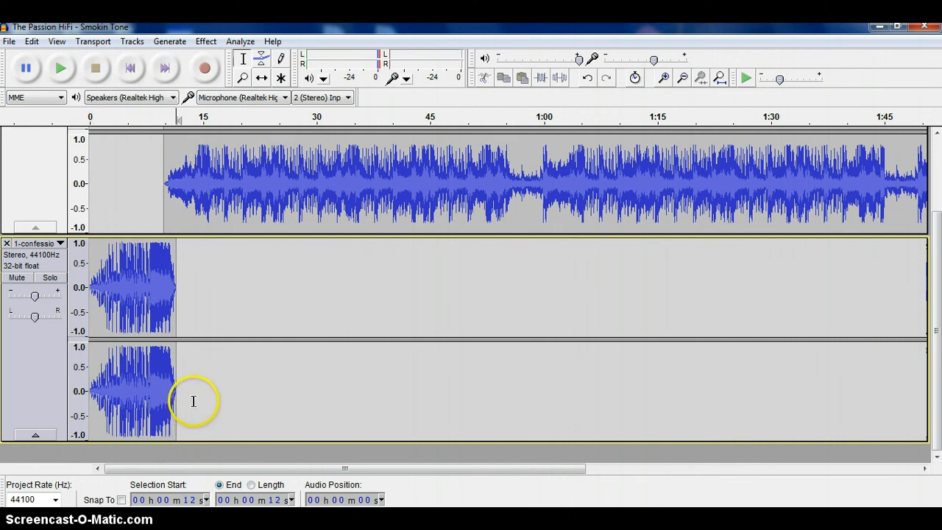
- Record about 10 seconds of microphone audio onto a new track, starting at 12 seconds
{"action": "left_click", "coordinate": [206, 69]}
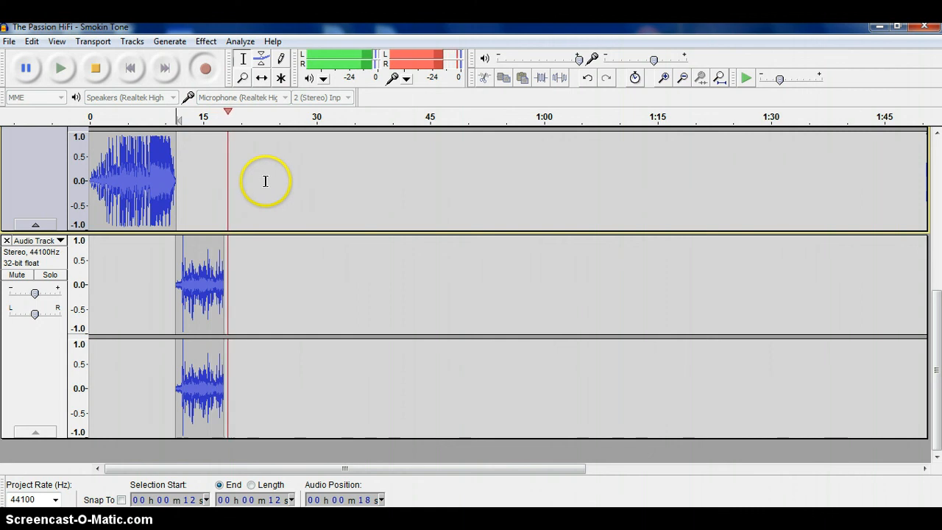
{"action": "left_click", "coordinate": [96, 69]}
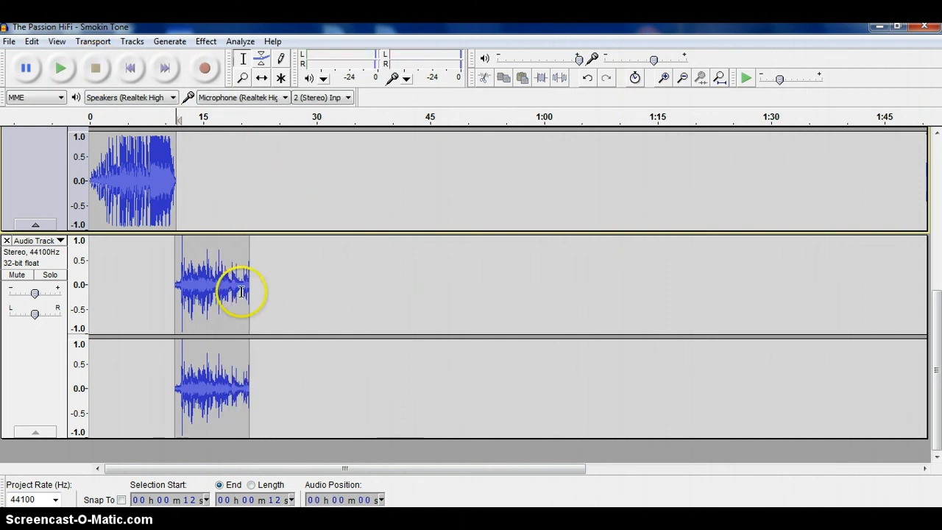
- Look over the three tracks and play the mix with the new recording from the very beginning to about 20 seconds
{"action": "scroll", "coordinate": [211, 294], "scroll_direction": "up", "scroll_amount": 1}
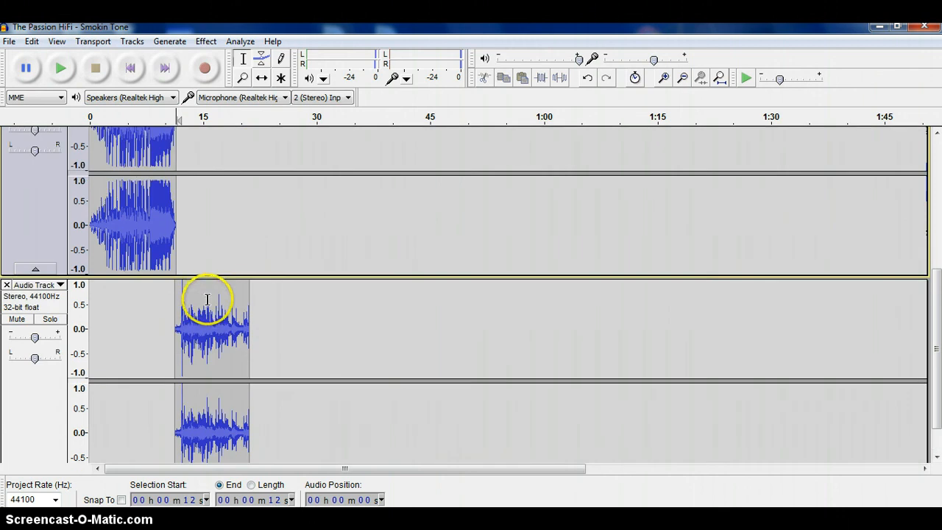
{"action": "scroll", "coordinate": [224, 284], "scroll_direction": "up", "scroll_amount": 3}
{"action": "scroll", "coordinate": [228, 272], "scroll_direction": "up", "scroll_amount": 2}
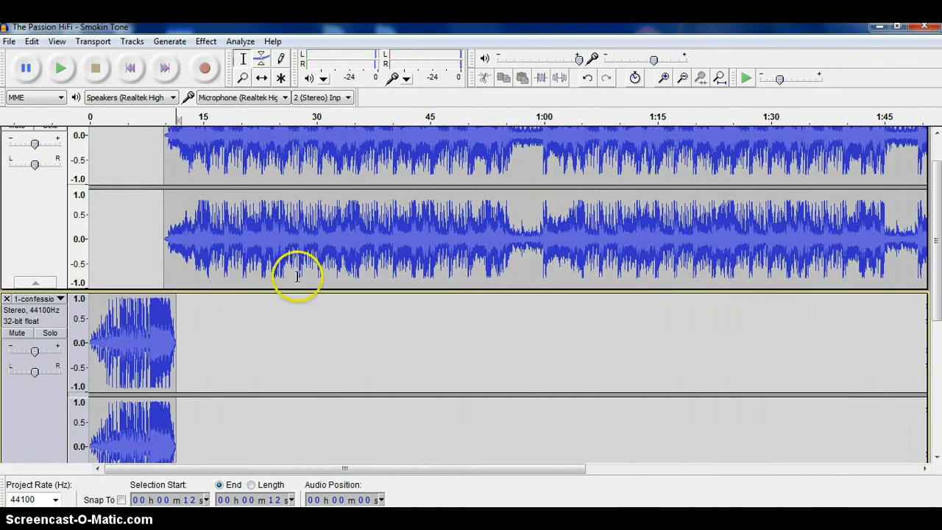
{"action": "scroll", "coordinate": [303, 294], "scroll_direction": "down", "scroll_amount": 2}
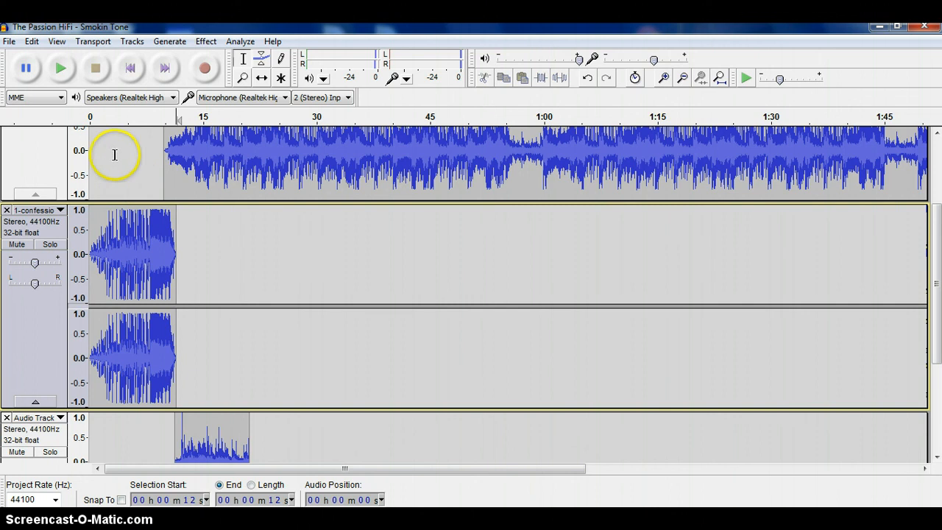
{"action": "left_click", "coordinate": [136, 68]}
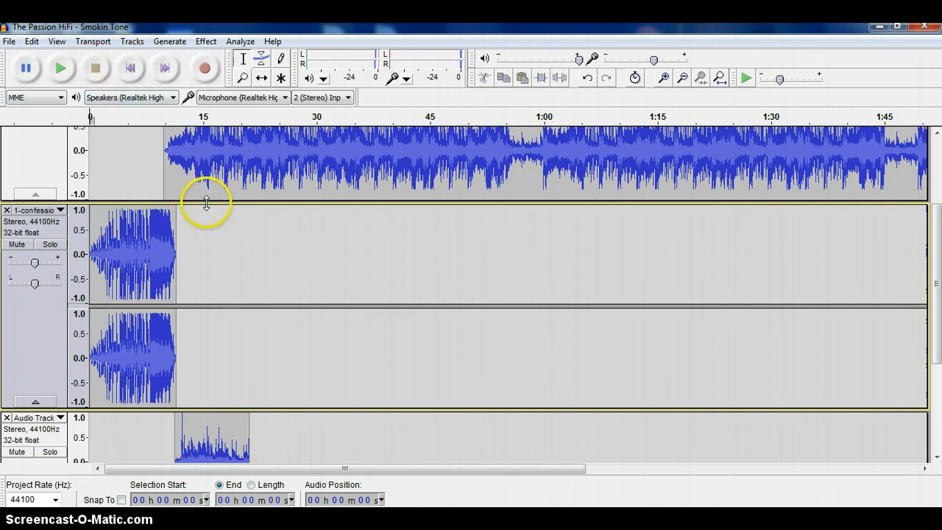
{"action": "left_click", "coordinate": [62, 68]}
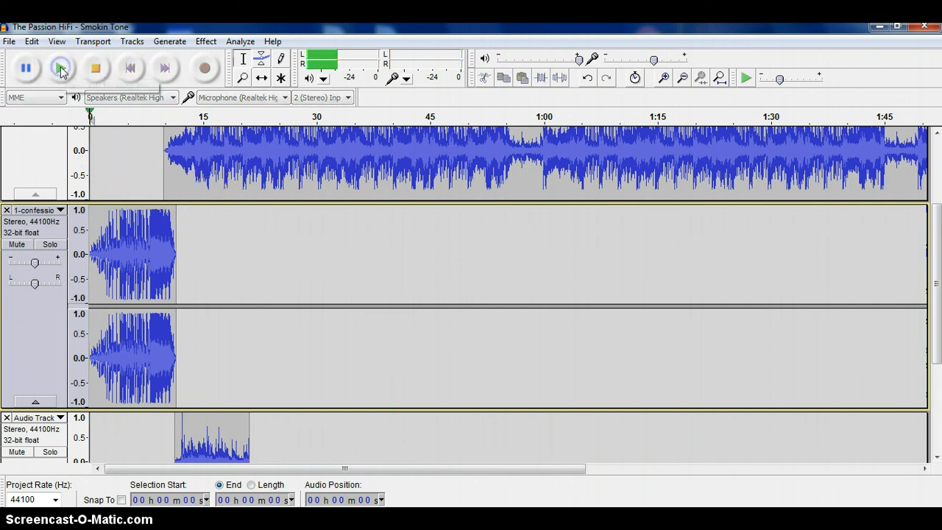
{"action": "left_click", "coordinate": [103, 154]}
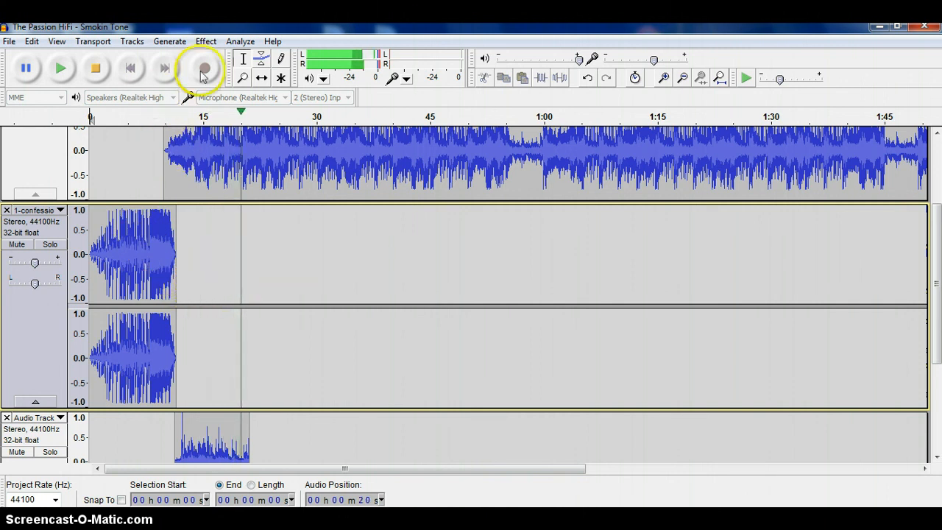
{"action": "left_click", "coordinate": [96, 69]}
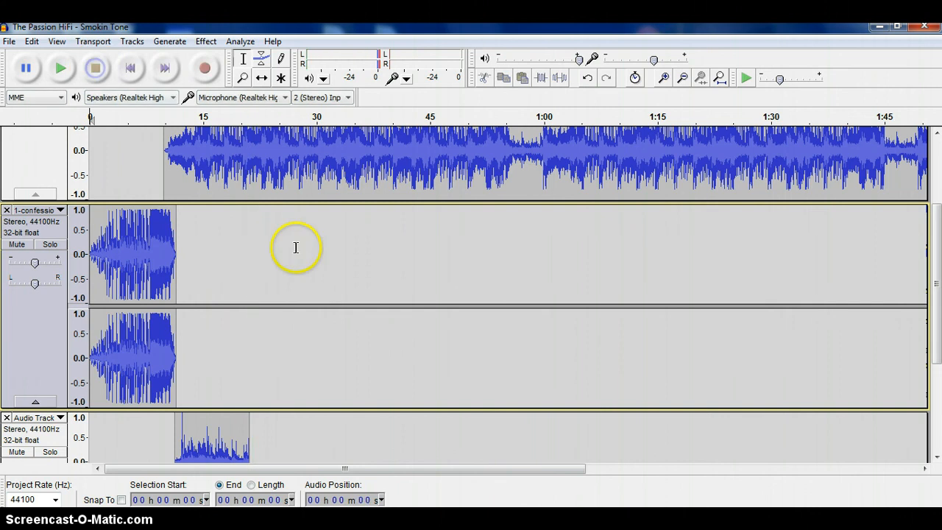
- Raise the gain of the recorded audio track slightly and pan it slightly to the right
{"action": "scroll", "coordinate": [298, 247], "scroll_direction": "down", "scroll_amount": 3}
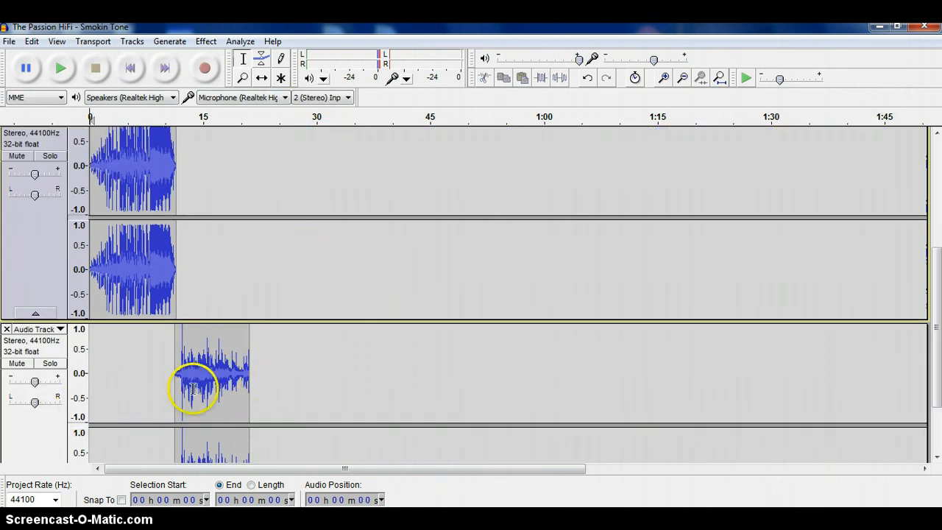
{"action": "scroll", "coordinate": [44, 420], "scroll_direction": "down", "scroll_amount": 2}
{"action": "left_click", "coordinate": [34, 373]}
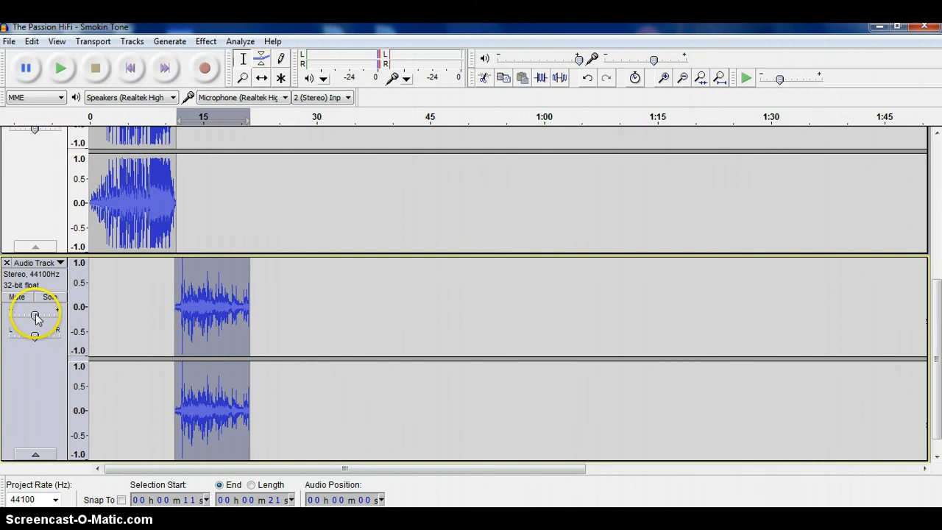
{"action": "left_click_drag", "start_coordinate": [35, 318], "coordinate": [42, 337]}
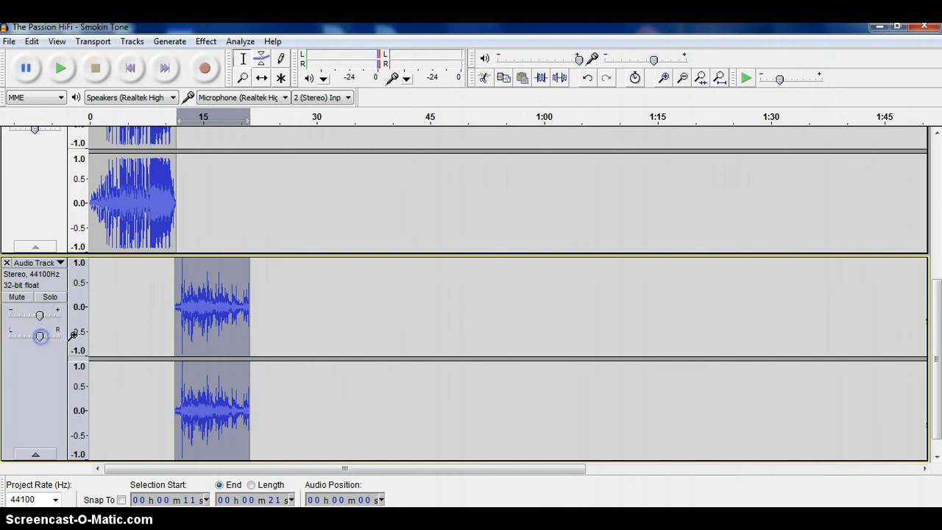
- Pan the Smokin Tone track slightly to the left and lower its gain slightly
{"action": "scroll", "coordinate": [117, 340], "scroll_direction": "up", "scroll_amount": 5}
{"action": "scroll", "coordinate": [81, 221], "scroll_direction": "up", "scroll_amount": 3}
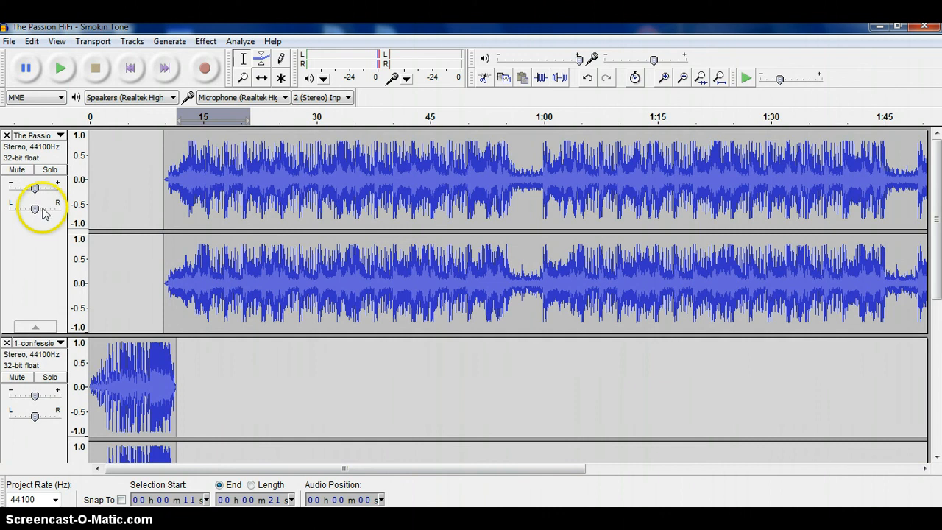
{"action": "left_click_drag", "start_coordinate": [35, 209], "coordinate": [28, 210]}
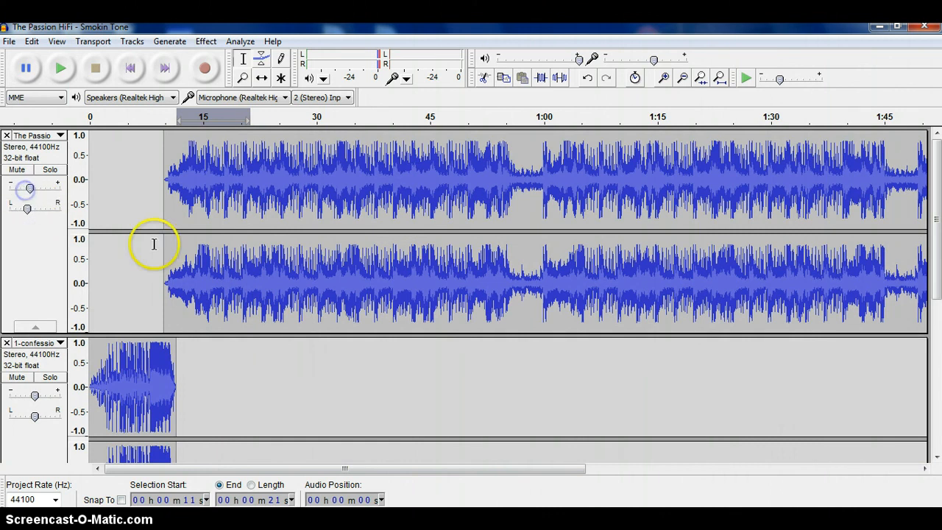
- Play the rebalanced mix from the very beginning past 17 seconds, and stop playback
{"action": "left_click", "coordinate": [129, 70]}
{"action": "left_click", "coordinate": [60, 68]}
{"action": "scroll", "coordinate": [190, 277], "scroll_direction": "down", "scroll_amount": 2}
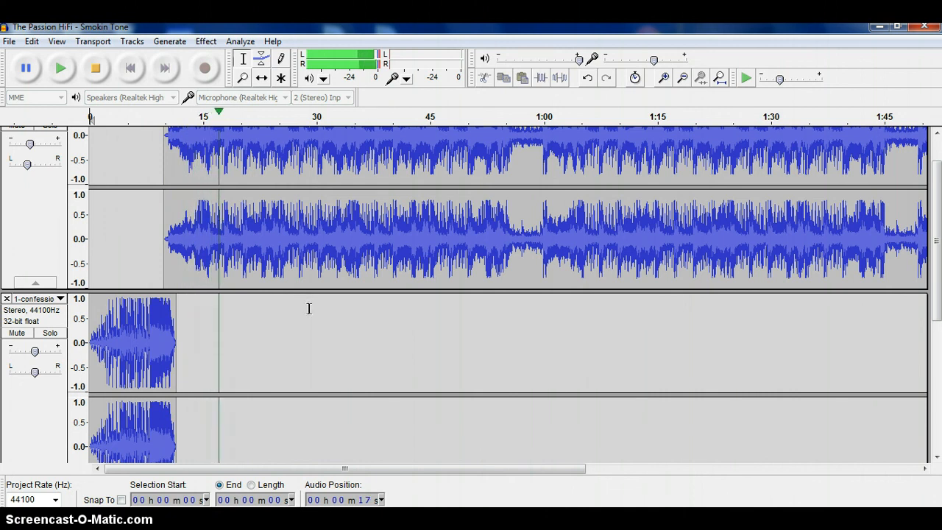
{"action": "left_click", "coordinate": [97, 70]}
{"action": "left_click", "coordinate": [188, 254]}
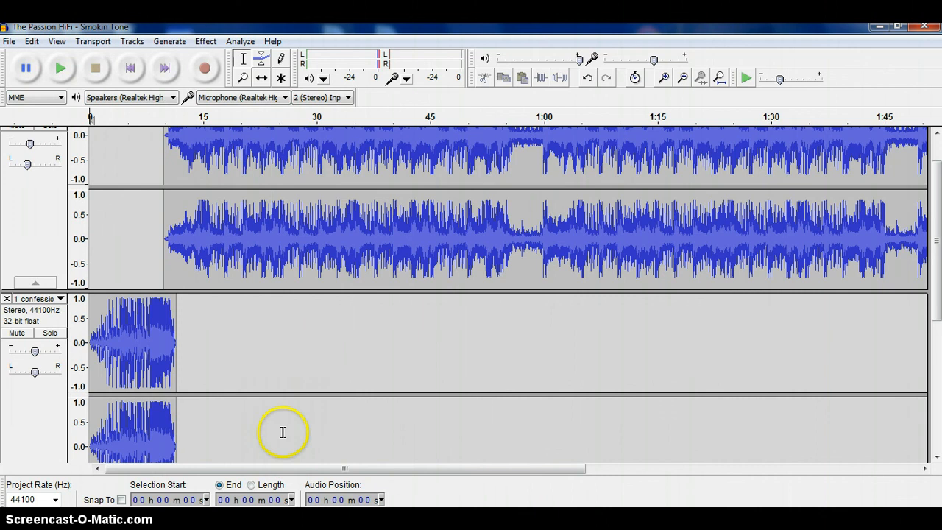
- Select the Smokin Tone track's audio from 25 to 40 seconds
{"action": "scroll", "coordinate": [225, 344], "scroll_direction": "up", "scroll_amount": 2}
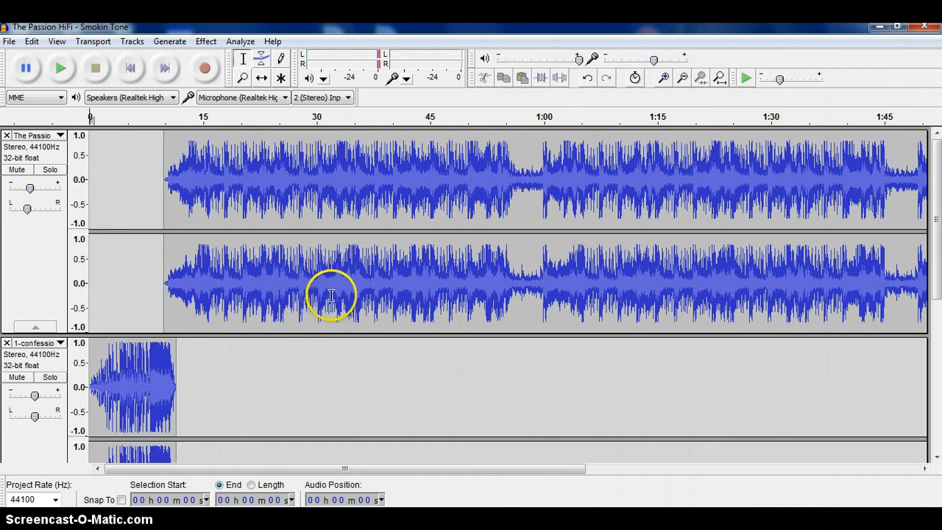
{"action": "scroll", "coordinate": [326, 301], "scroll_direction": "down", "scroll_amount": 3}
{"action": "scroll", "coordinate": [296, 261], "scroll_direction": "up", "scroll_amount": 3}
{"action": "left_click_drag", "start_coordinate": [279, 253], "coordinate": [395, 244]}
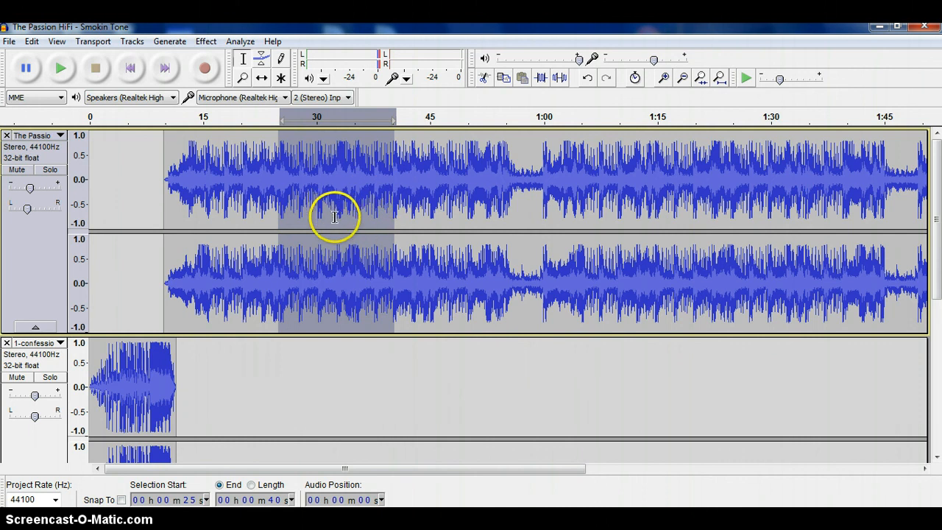
{"action": "scroll", "coordinate": [339, 234], "scroll_direction": "down", "scroll_amount": 5}
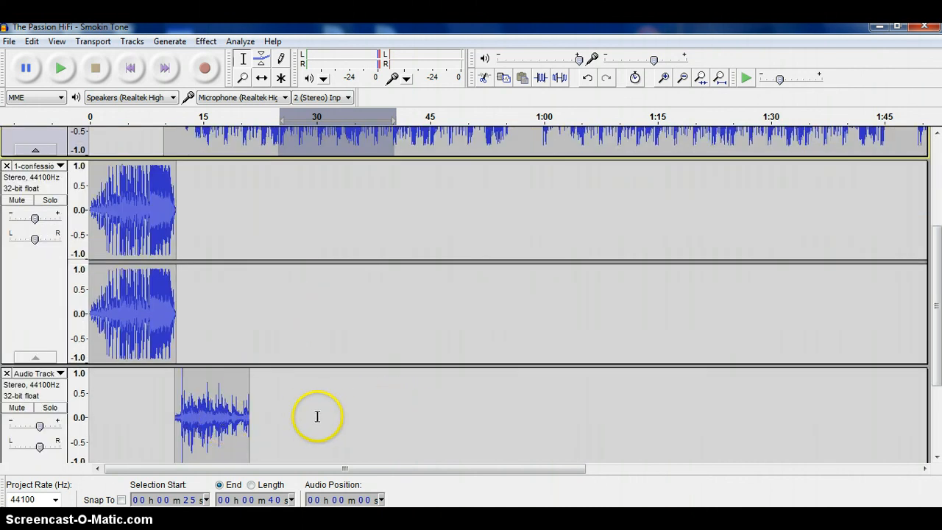
{"action": "scroll", "coordinate": [322, 242], "scroll_direction": "up", "scroll_amount": 1}
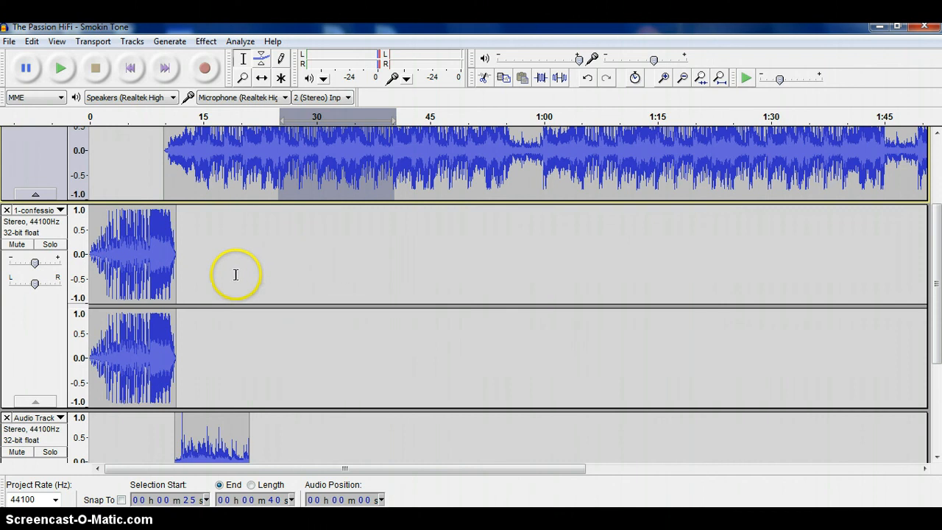